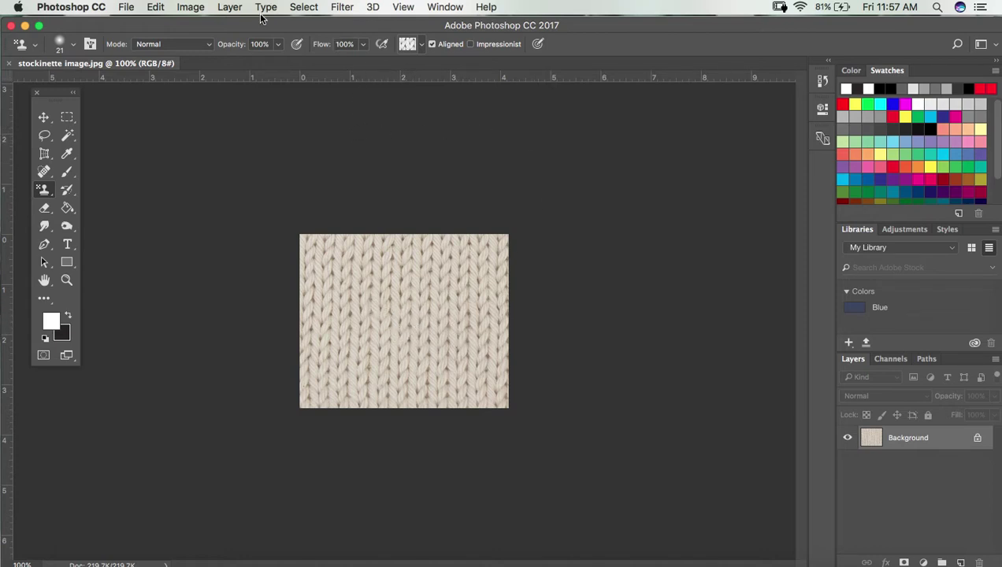
Desaturate the stockinette image completely with a Hue/Saturation adjustment, setting saturation to -100
click(194, 11)
mouse_move(208, 45)
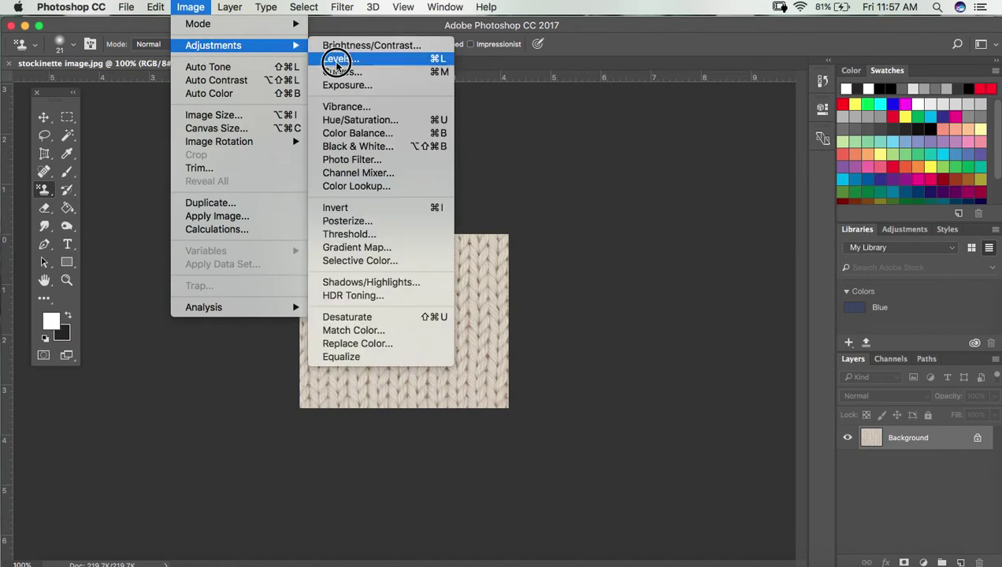
click(371, 122)
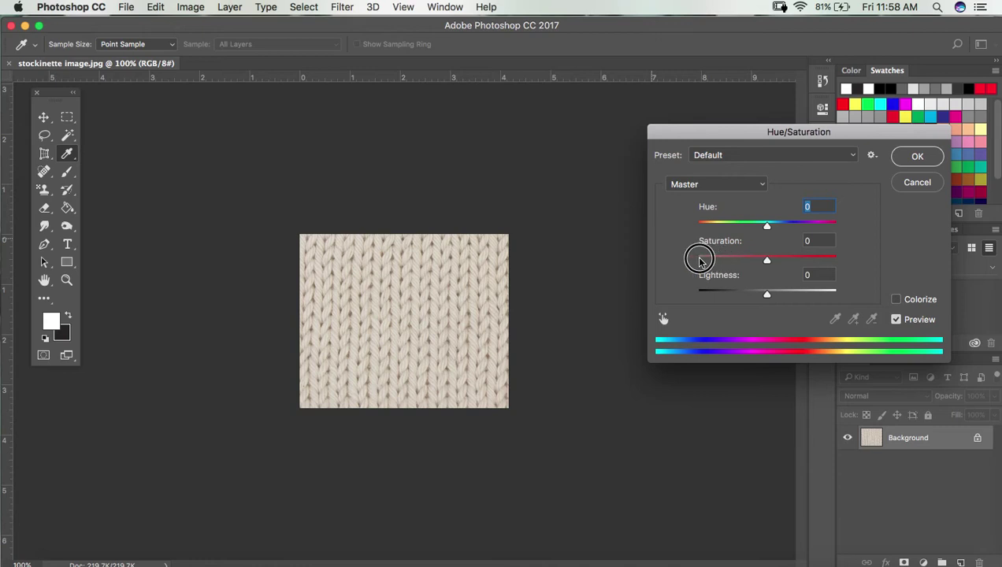
click(768, 264)
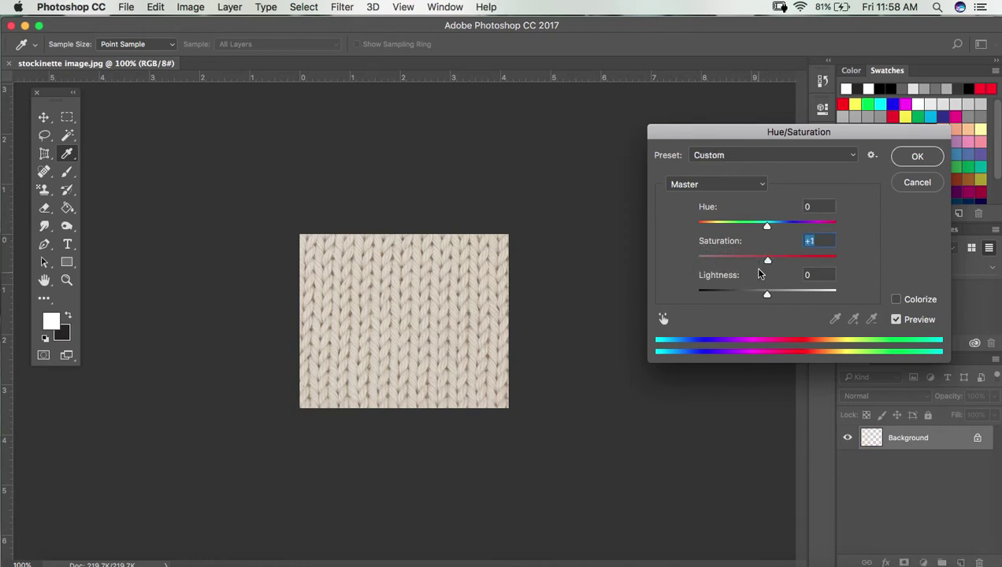
drag(768, 265, 697, 262)
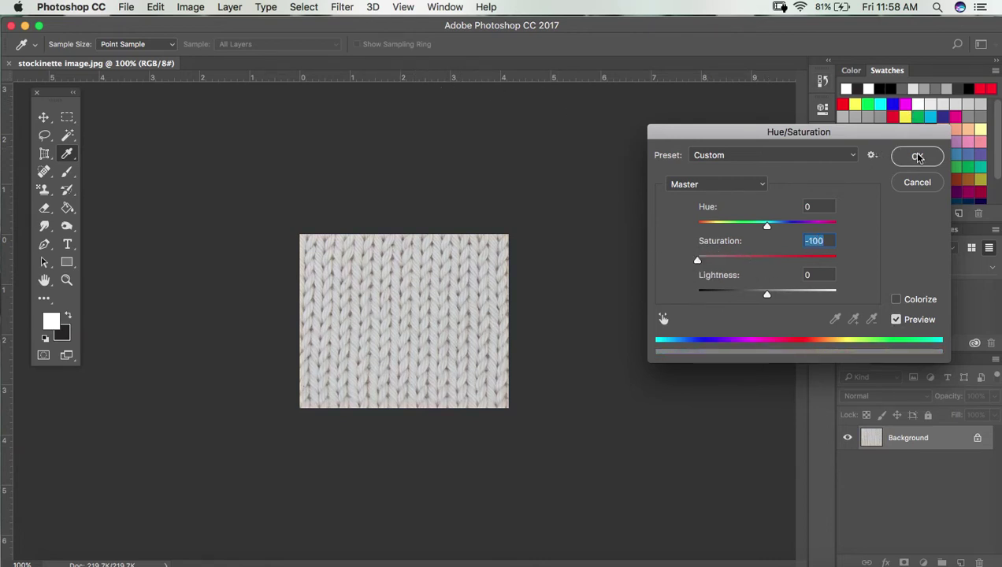
key(Return)
key(s)
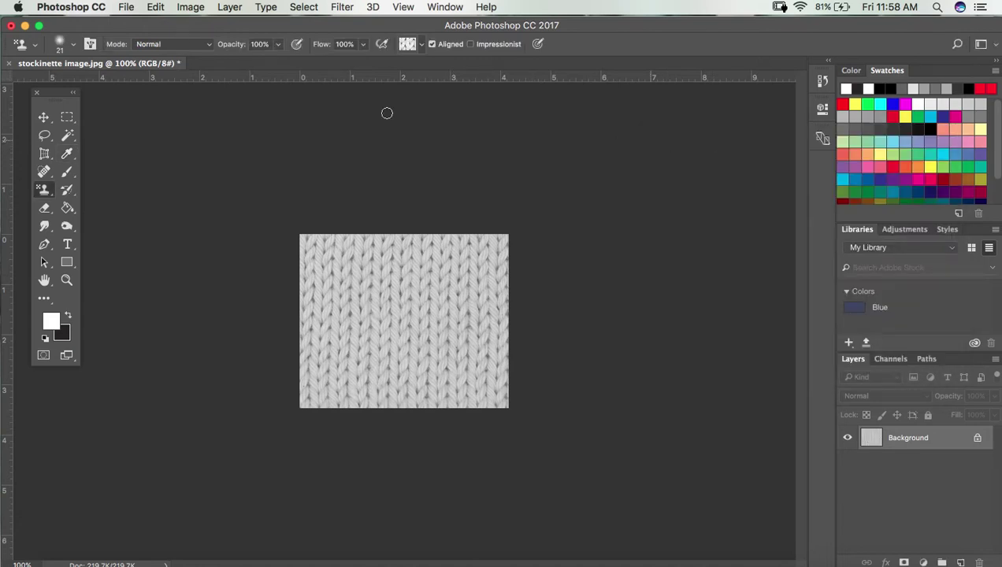
Apply an Exposure adjustment with exposure +0.57, offset +0.0506 and gamma correction slightly below 0.49 to brighten the knit and strengthen its contrast
click(193, 7)
mouse_move(202, 45)
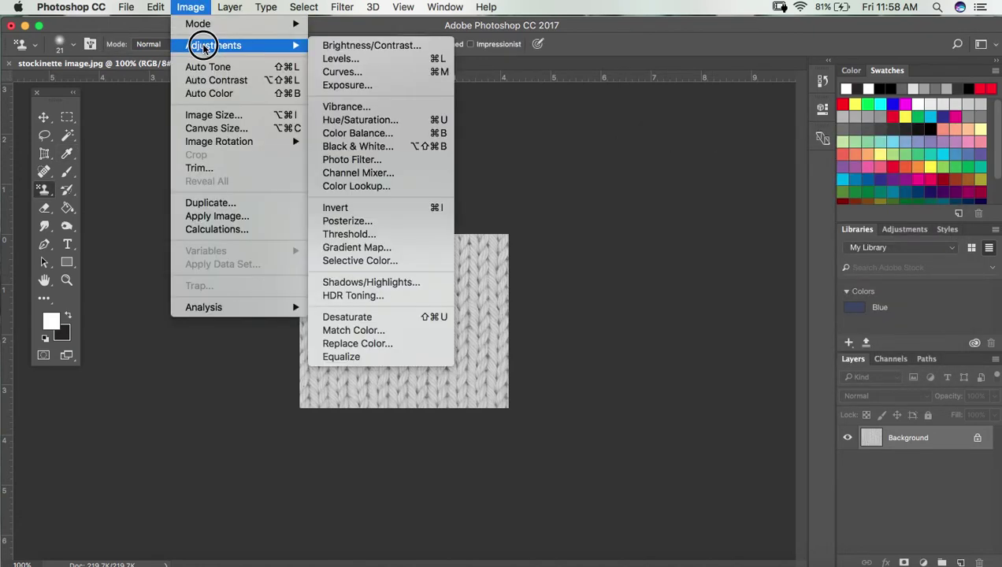
click(387, 87)
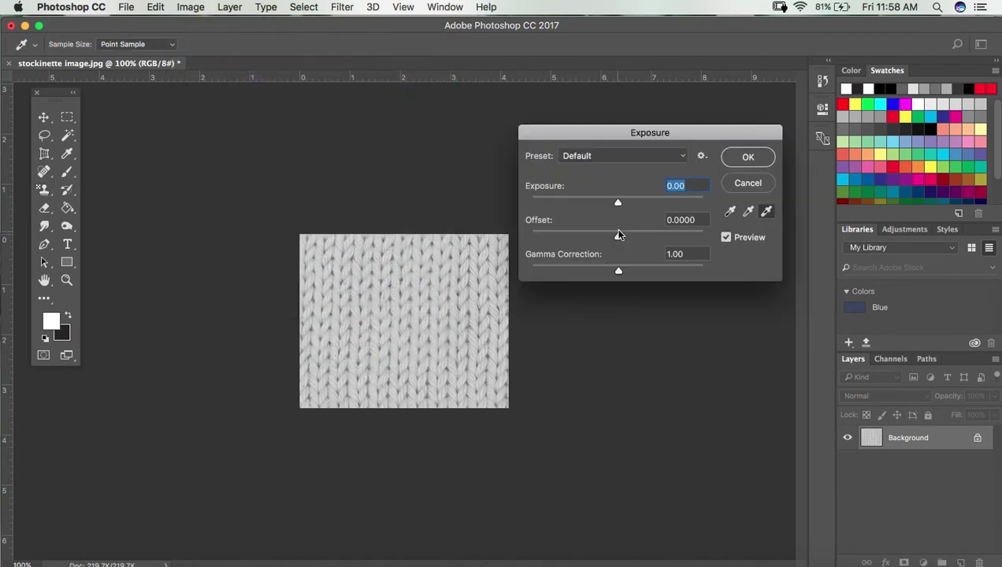
mouse_move(618, 203)
mouse_down()
mouse_move(630, 204)
mouse_move(620, 202)
mouse_up()
drag(619, 272, 655, 271)
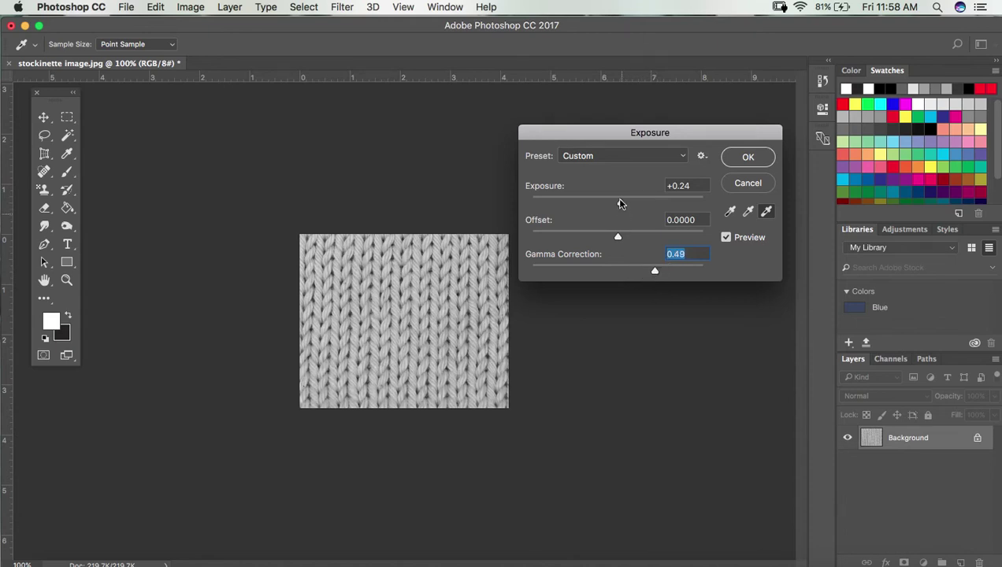
drag(621, 203, 626, 239)
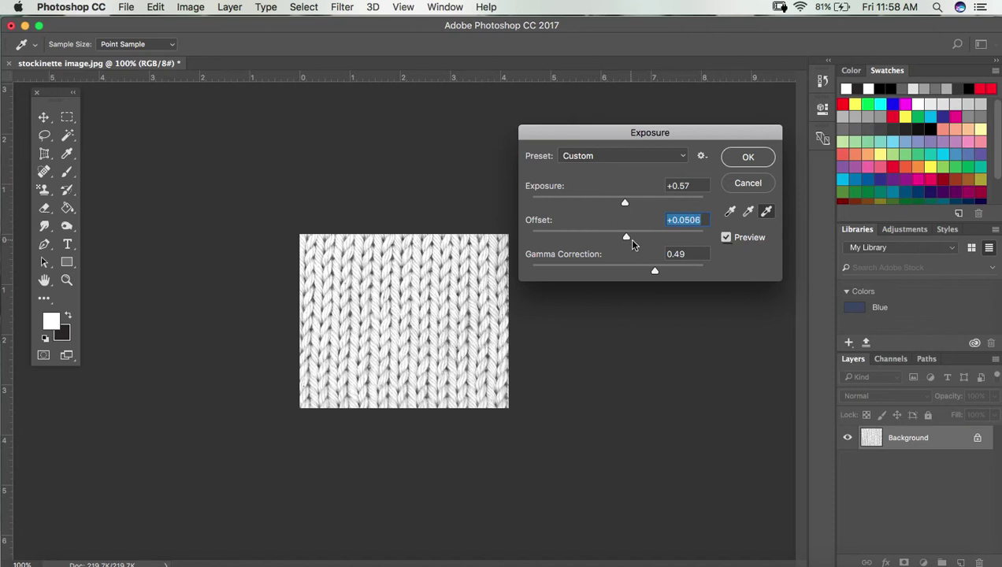
drag(658, 276, 668, 278)
click(748, 158)
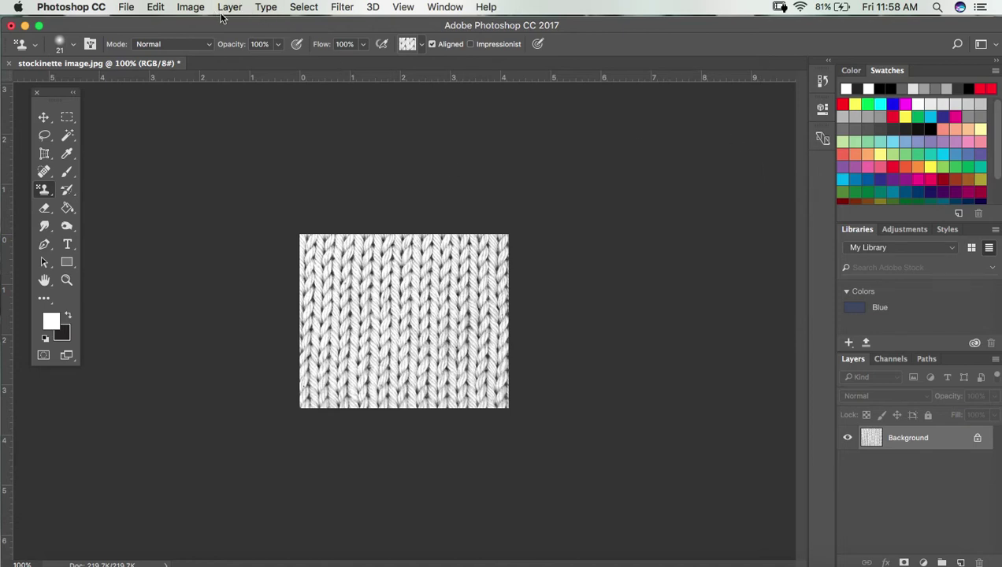
Place a vertical guide about 1.8 in from the image's left edge and unlock the Background layer
click(190, 7)
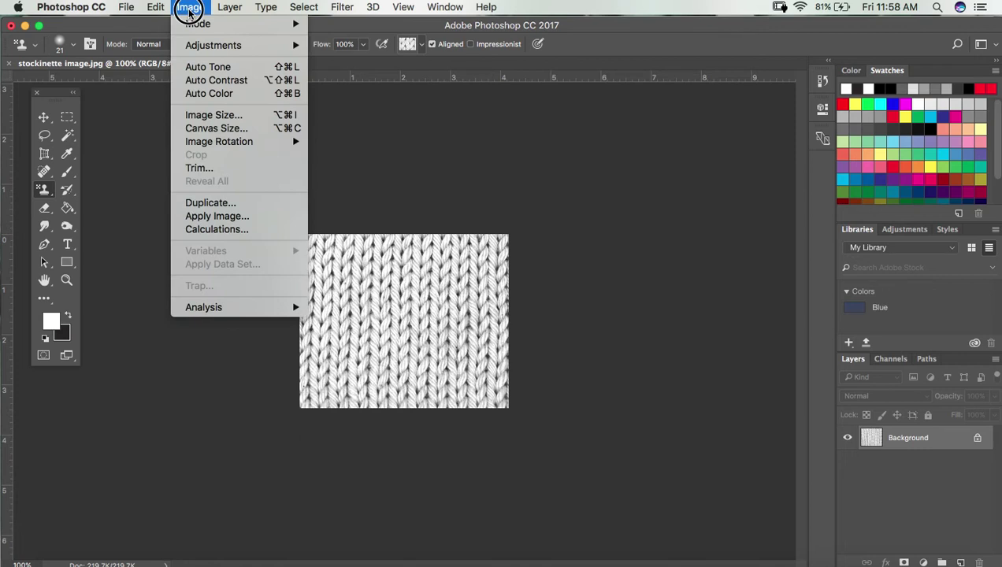
click(191, 10)
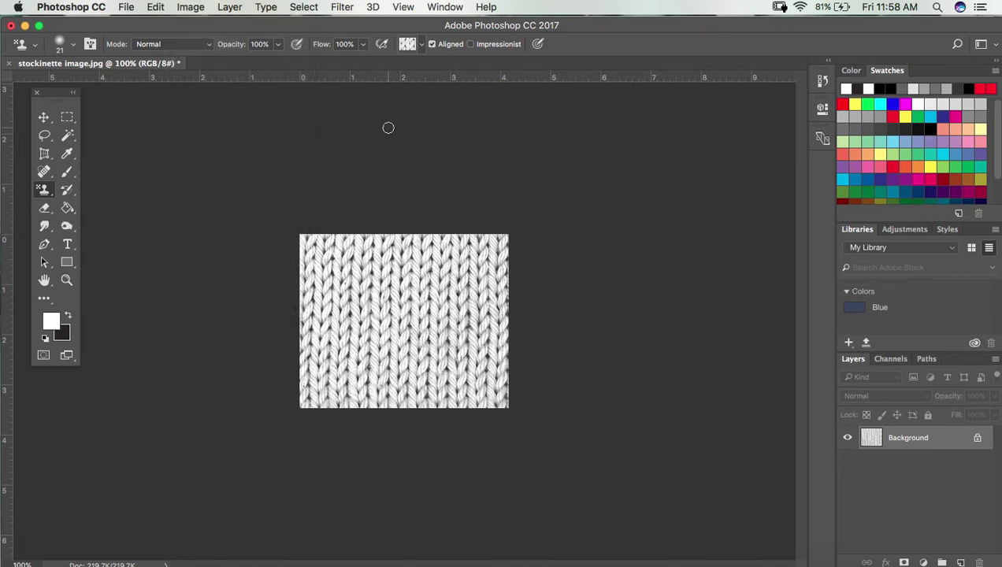
key(super+equal)
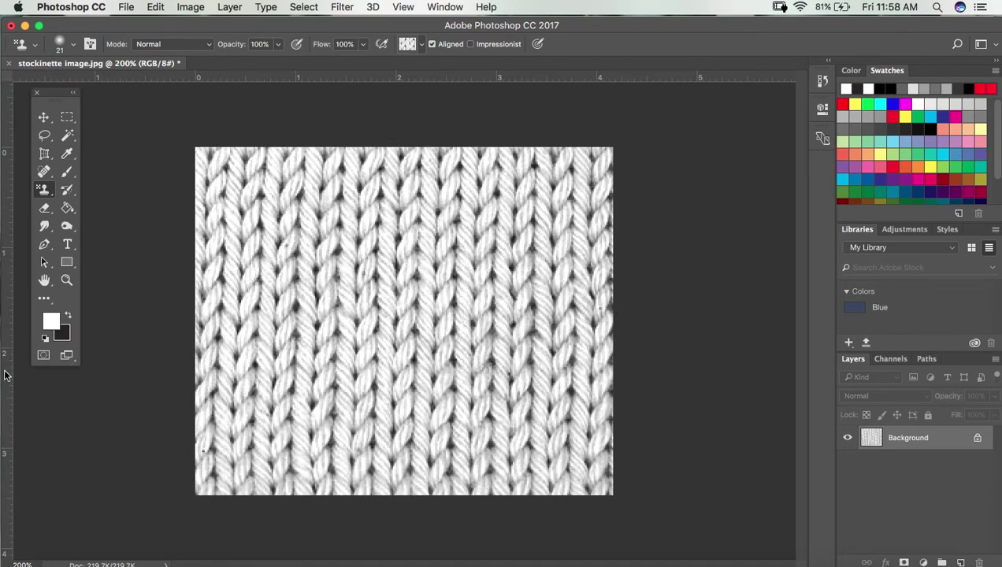
drag(6, 374, 378, 389)
click(977, 441)
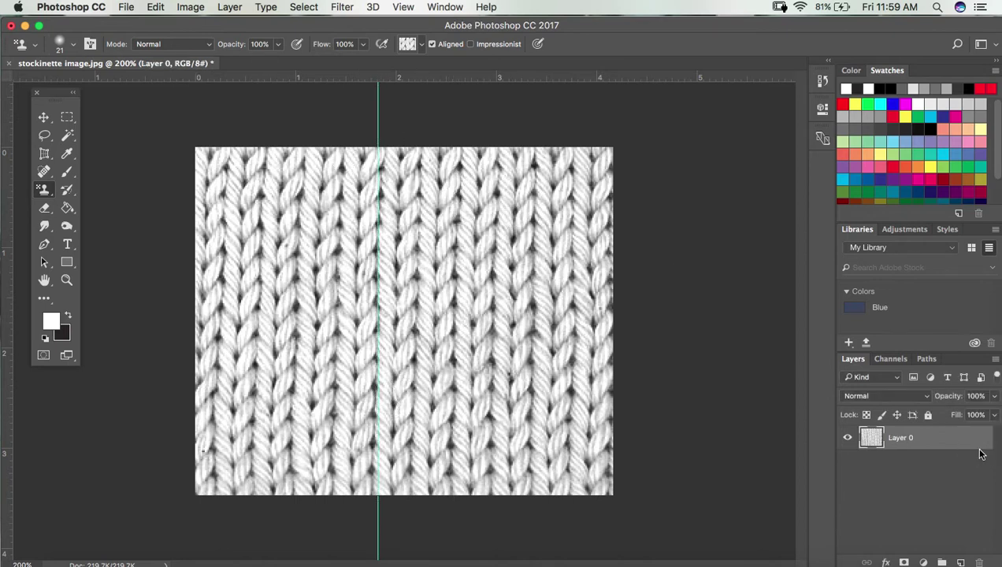
Rotate the knit layer by -1.46 degrees with Free Transform to straighten the stitch columns along the guide
click(191, 8)
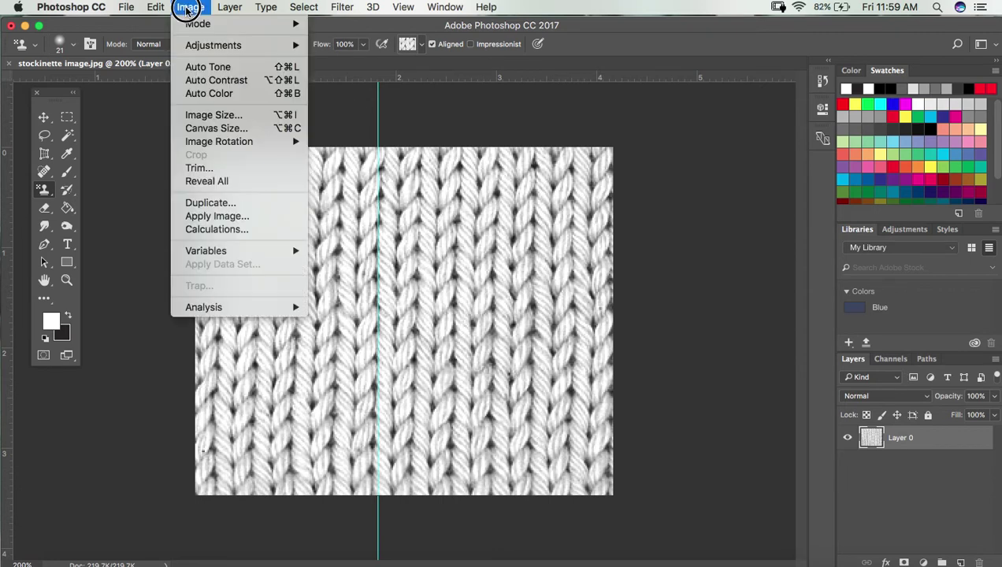
click(155, 8)
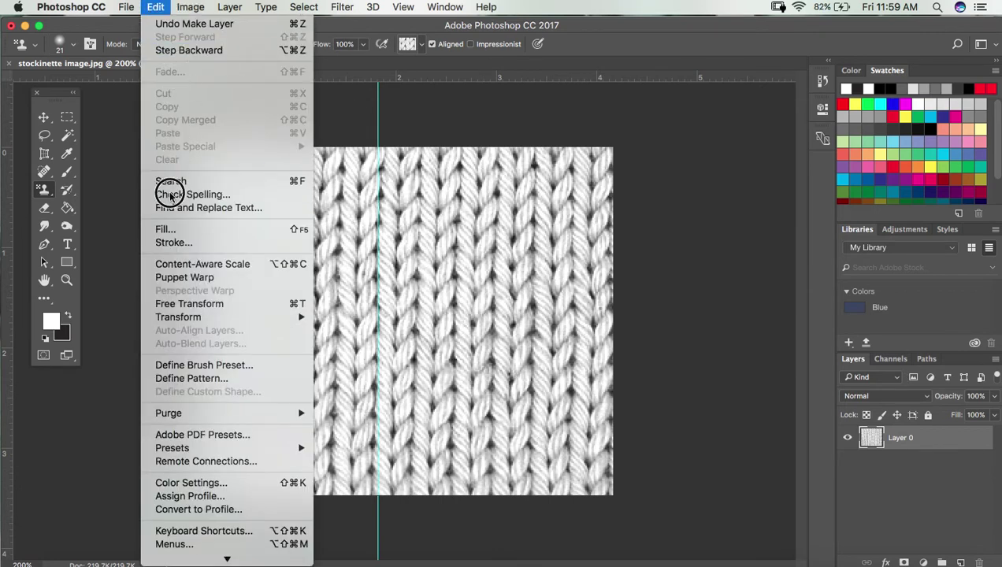
click(178, 307)
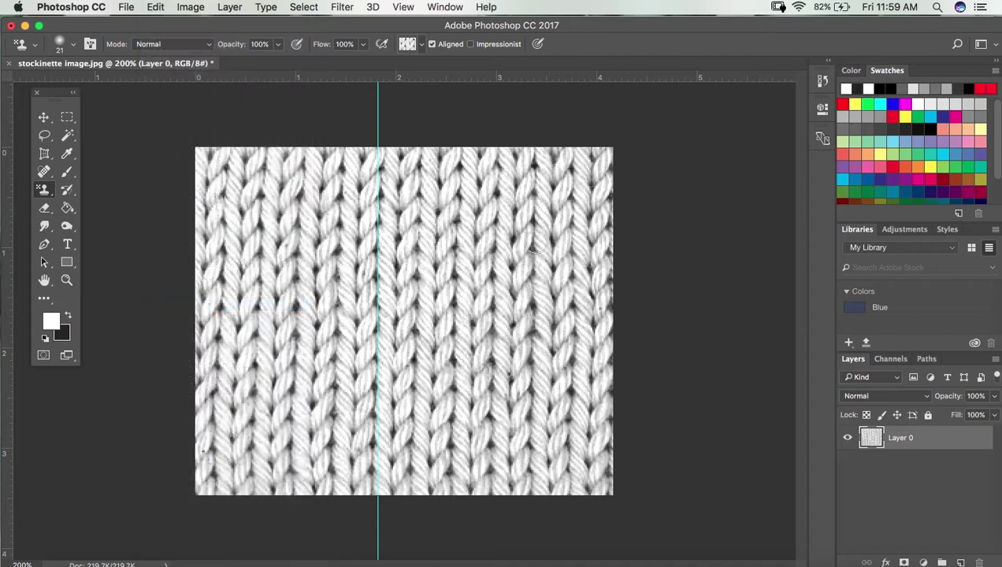
mouse_move(628, 141)
mouse_down()
mouse_move(619, 130)
mouse_move(623, 138)
mouse_up()
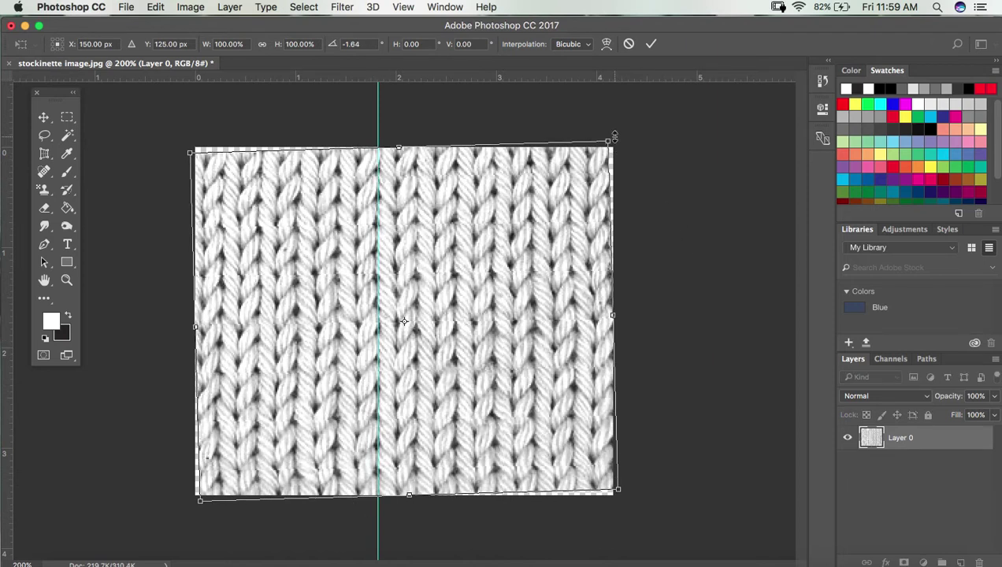
drag(619, 133, 622, 130)
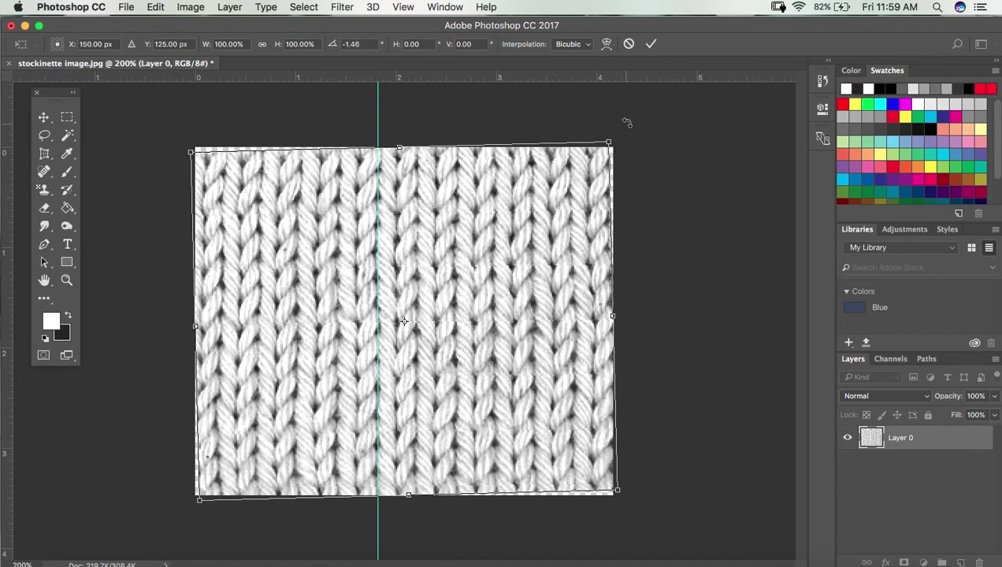
key(Return)
key(s)
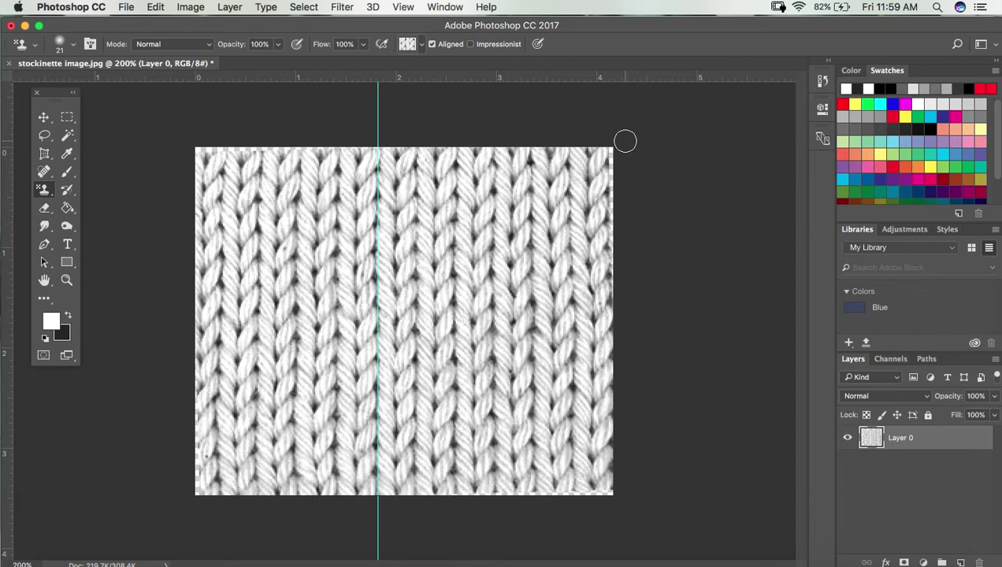
Hide the guide and draw a crop frame of about 0.86 by 0.71 in around a few stitches near the image centre
click(46, 153)
click(100, 152)
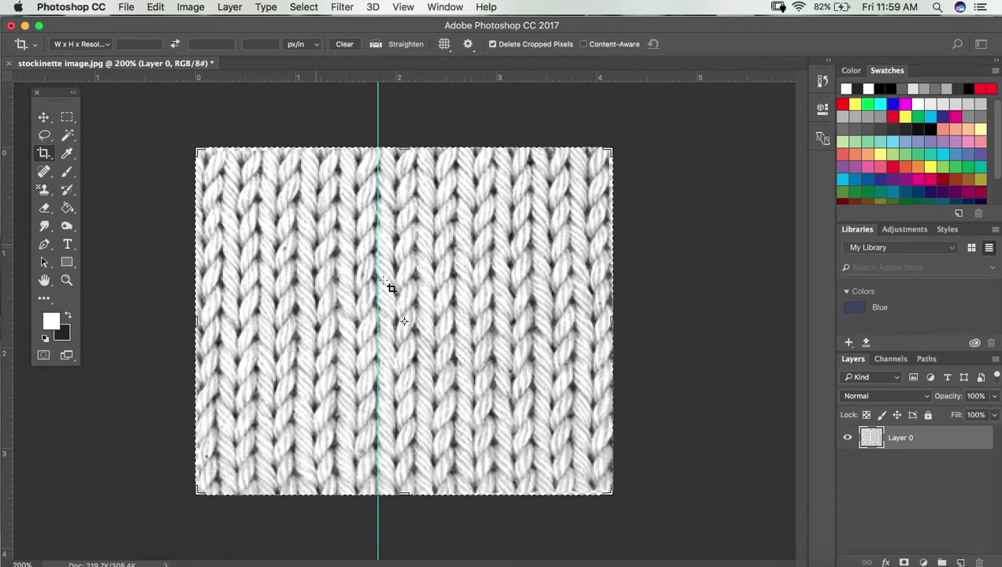
key(super+semicolon)
click(381, 254)
drag(381, 254, 460, 322)
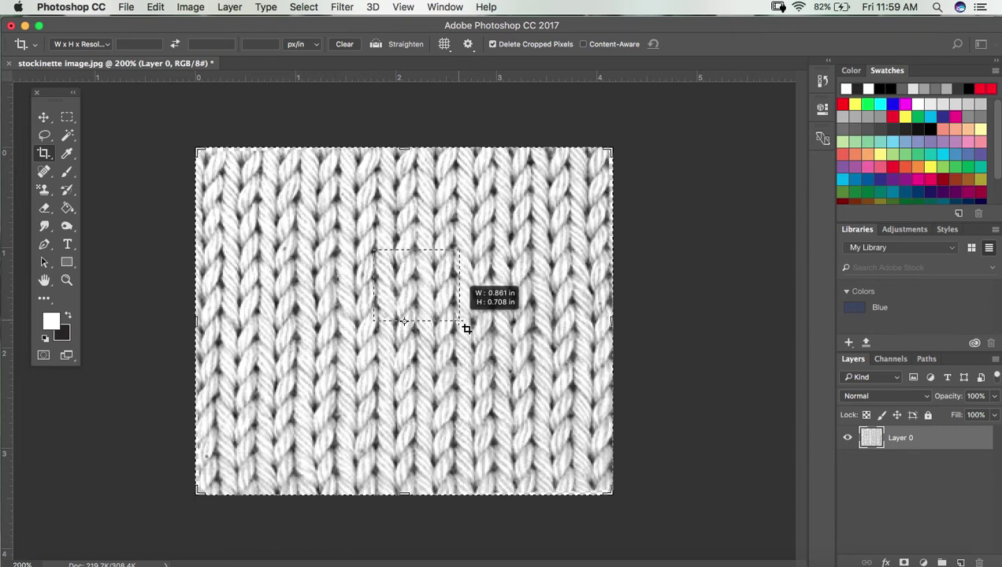
key(super+equal)
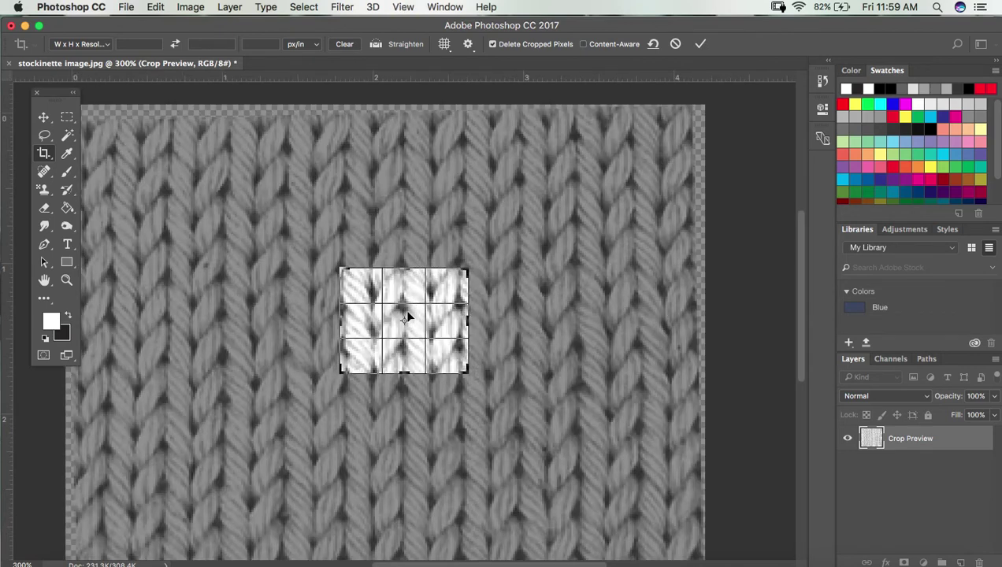
Tighten the crop frame's height and width to a small repeat of two stitch columns, and apply the crop
drag(406, 373, 404, 371)
click(959, 44)
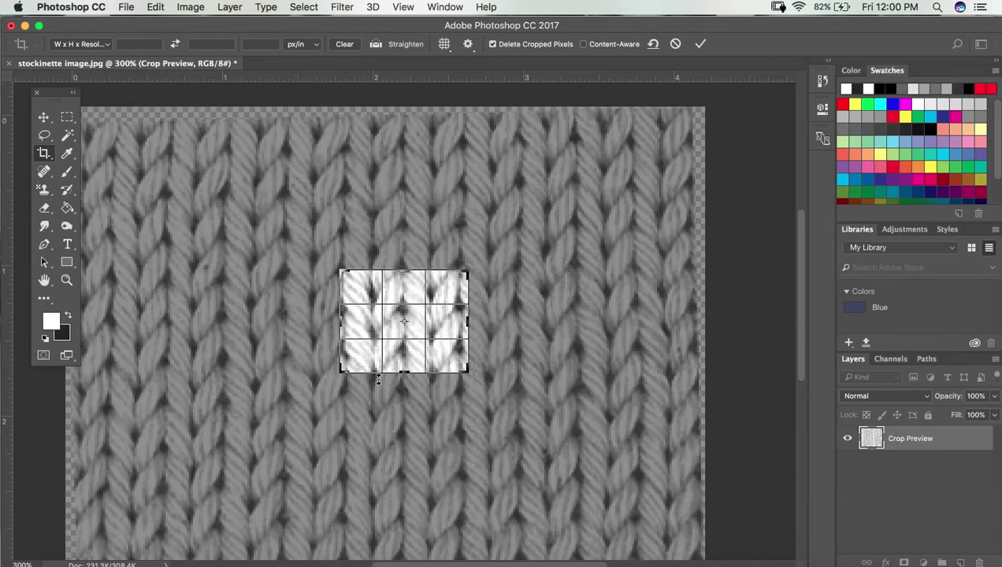
click(403, 371)
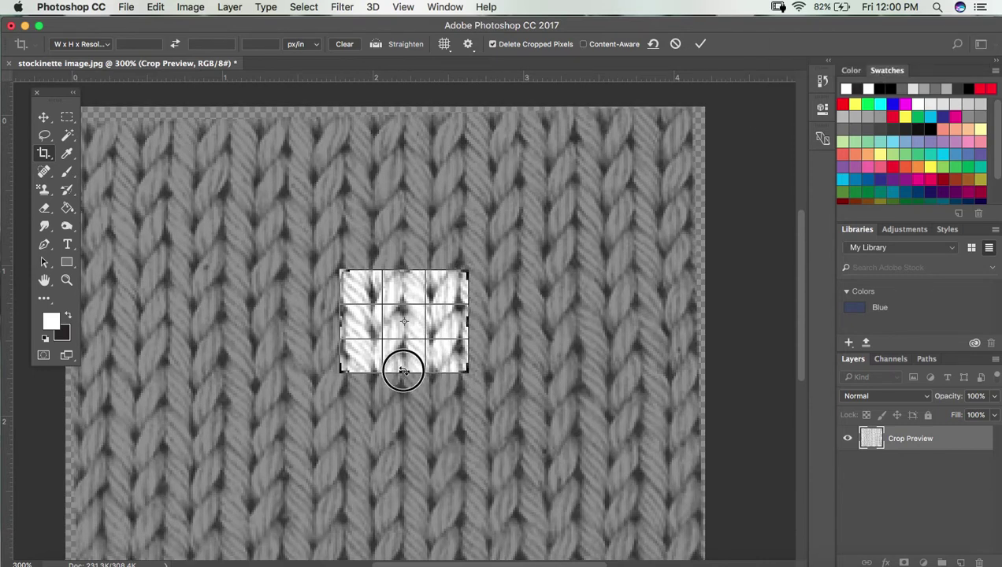
click(382, 372)
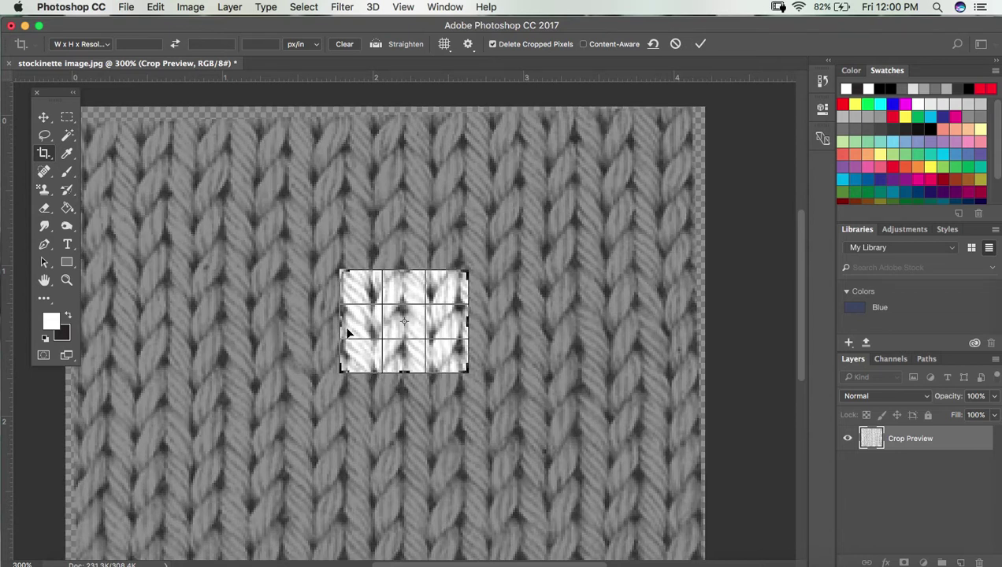
drag(405, 271, 405, 280)
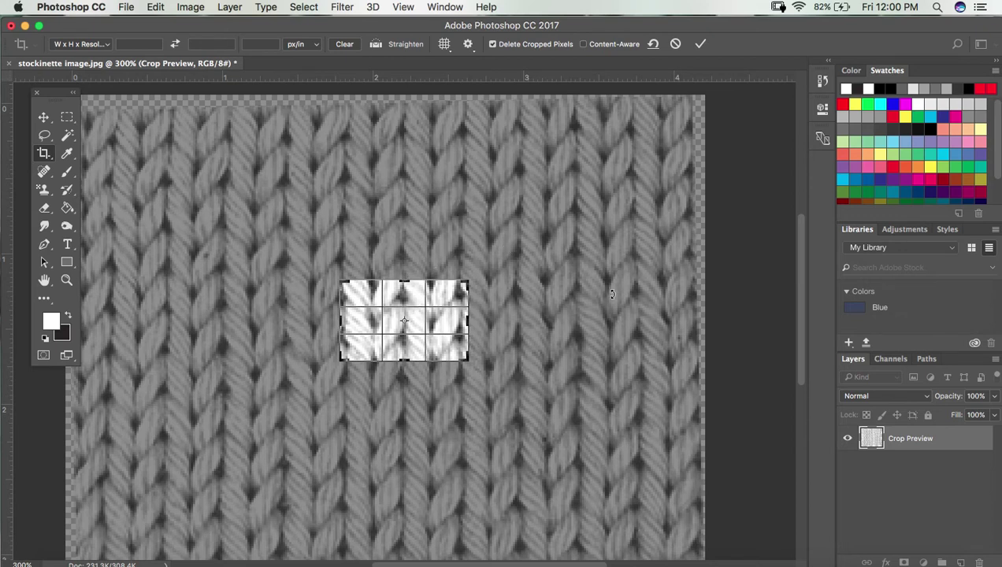
drag(341, 319, 344, 318)
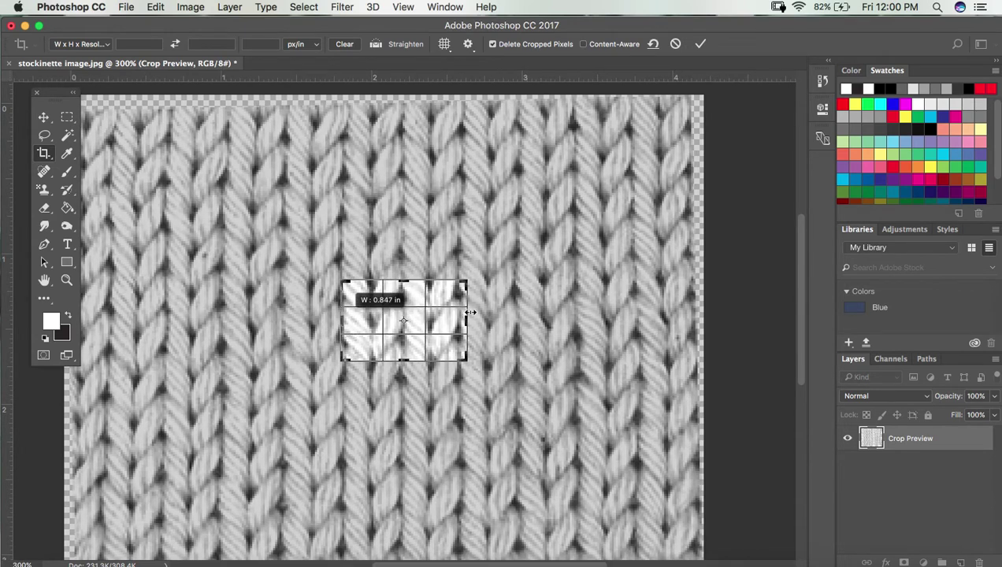
drag(470, 320, 463, 321)
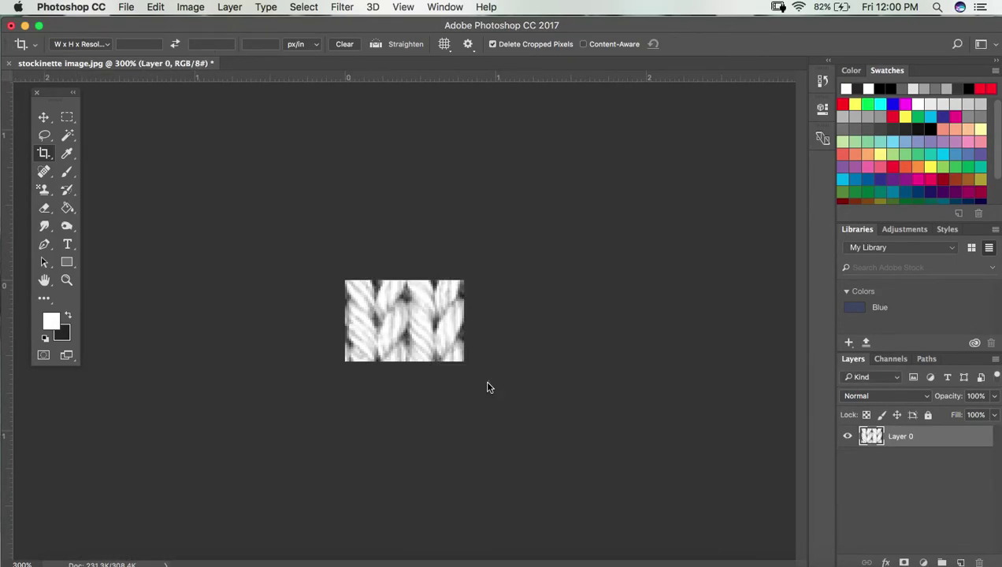
Start the Offset filter on the knit layer with Wrap Around for undefined areas, and set the vertical offset to 0 pixels
key(super+equal)
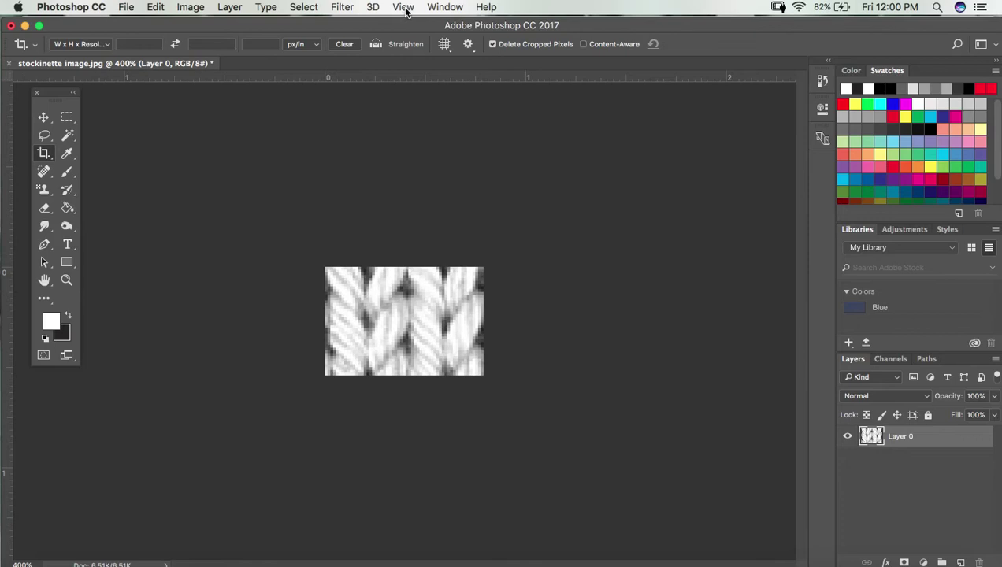
click(341, 8)
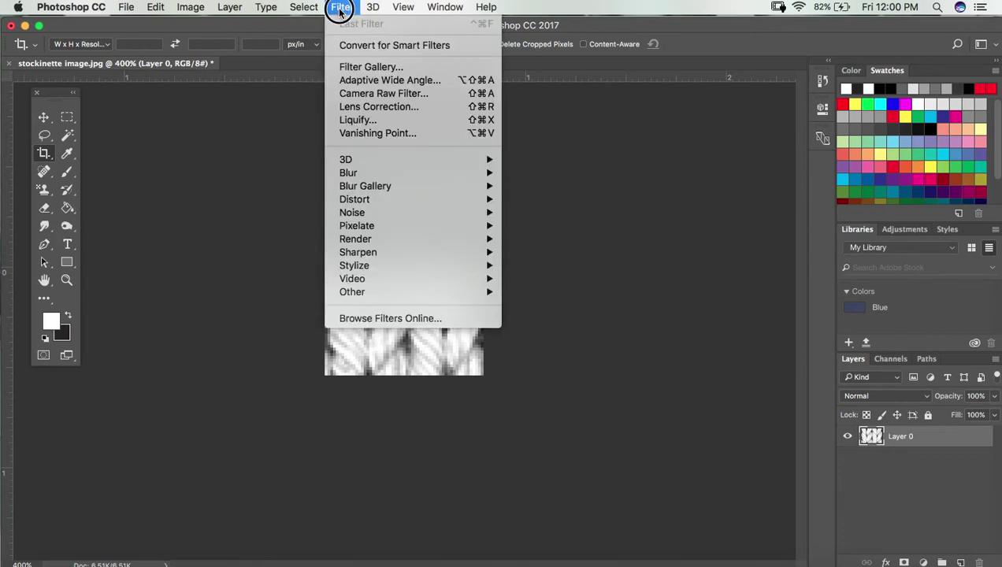
mouse_move(371, 291)
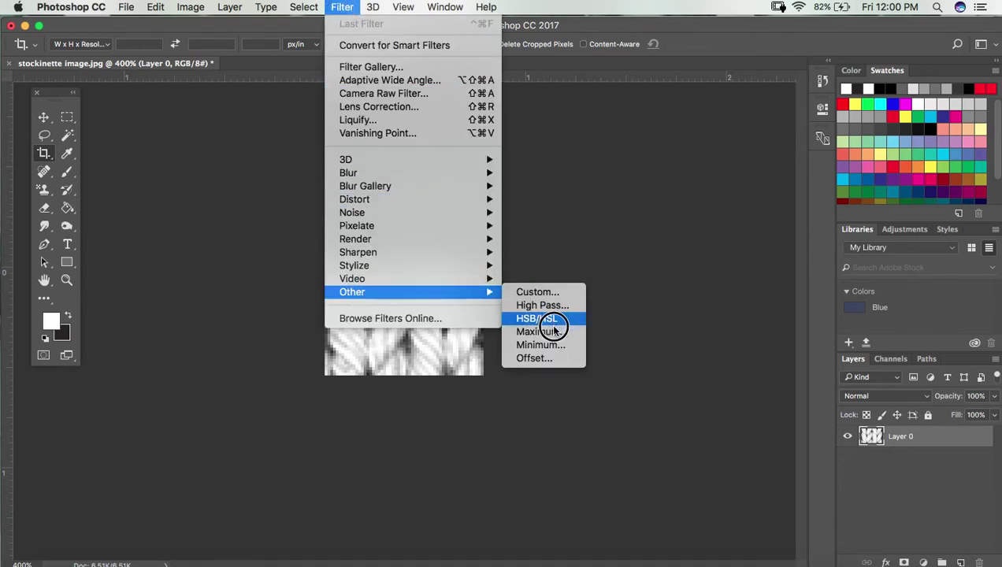
click(544, 358)
drag(516, 190, 641, 150)
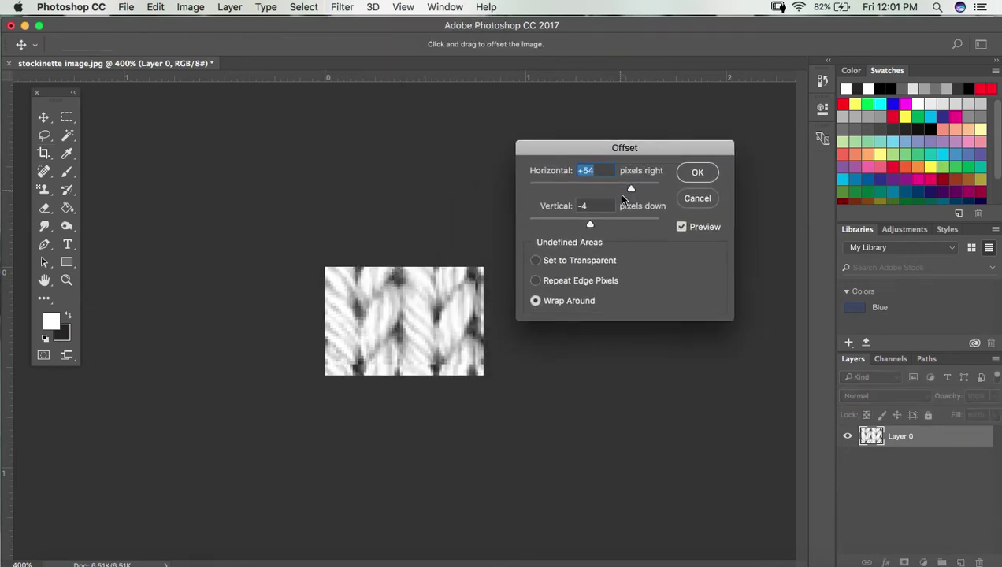
key(Tab)
text(0)
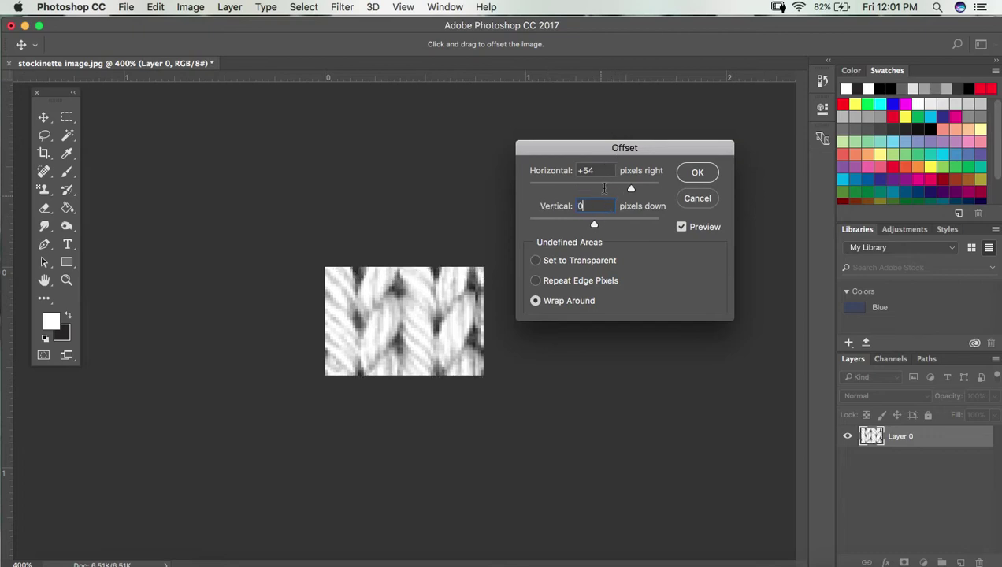
Try horizontal offsets of -36, -2, +28 and +14 pixels to inspect how the tile's side edges meet
drag(630, 189, 569, 193)
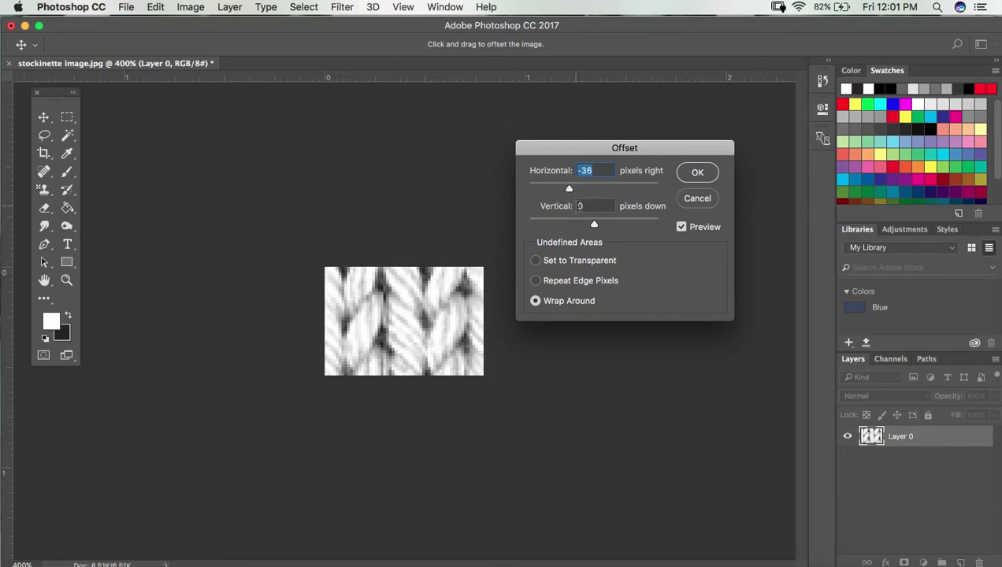
drag(568, 189, 593, 190)
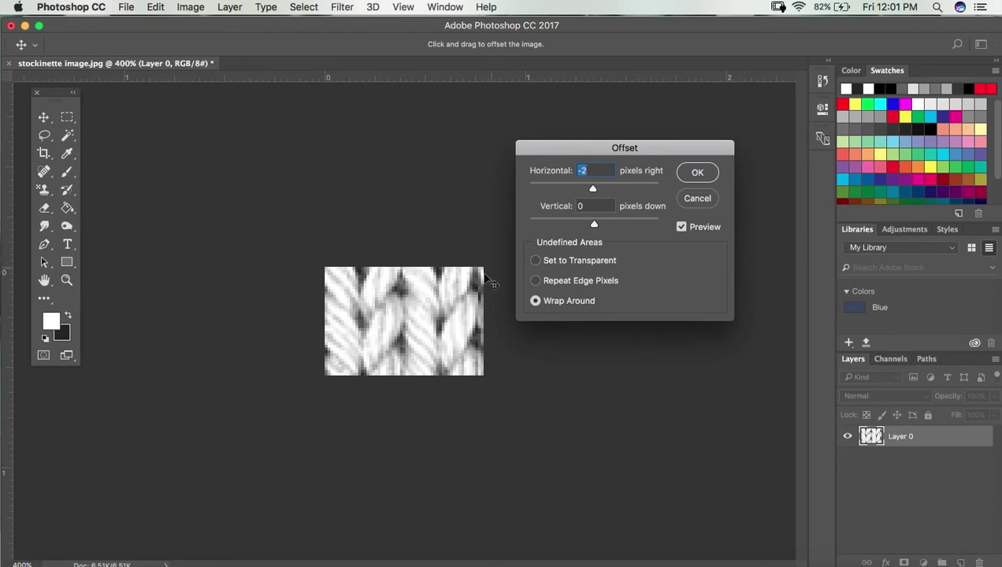
drag(593, 192, 614, 197)
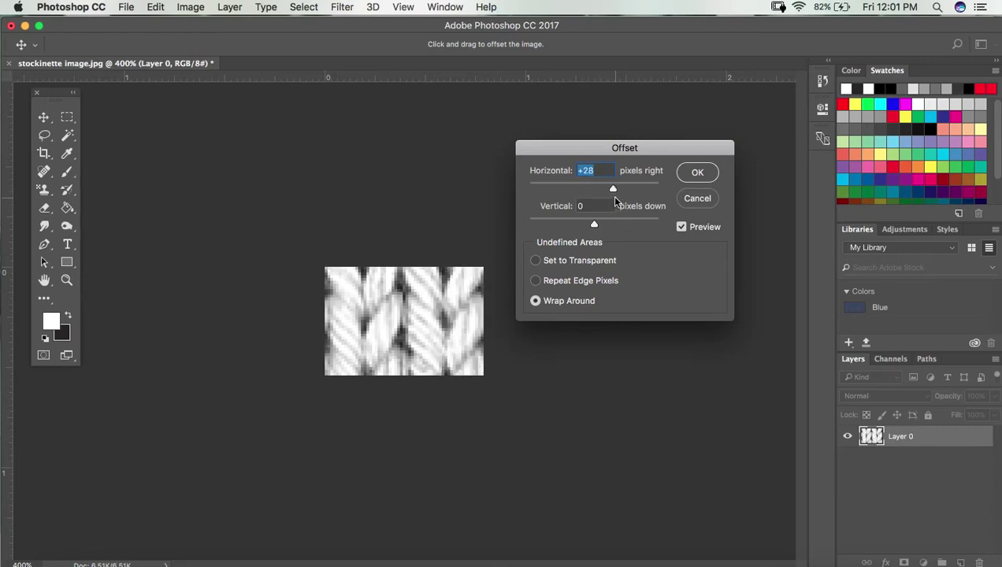
mouse_move(613, 189)
mouse_down()
mouse_move(596, 192)
mouse_move(604, 196)
mouse_up()
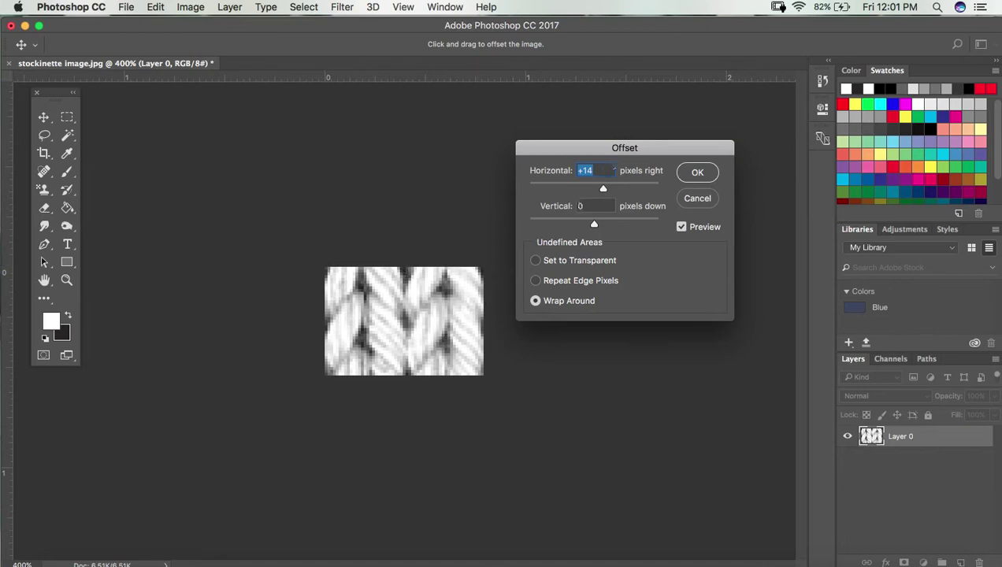
Set the offset to 0 pixels horizontally and +23 pixels vertically, and apply the filter to bring the horizontal seam into the tile
text(0)
click(595, 226)
drag(594, 226, 617, 227)
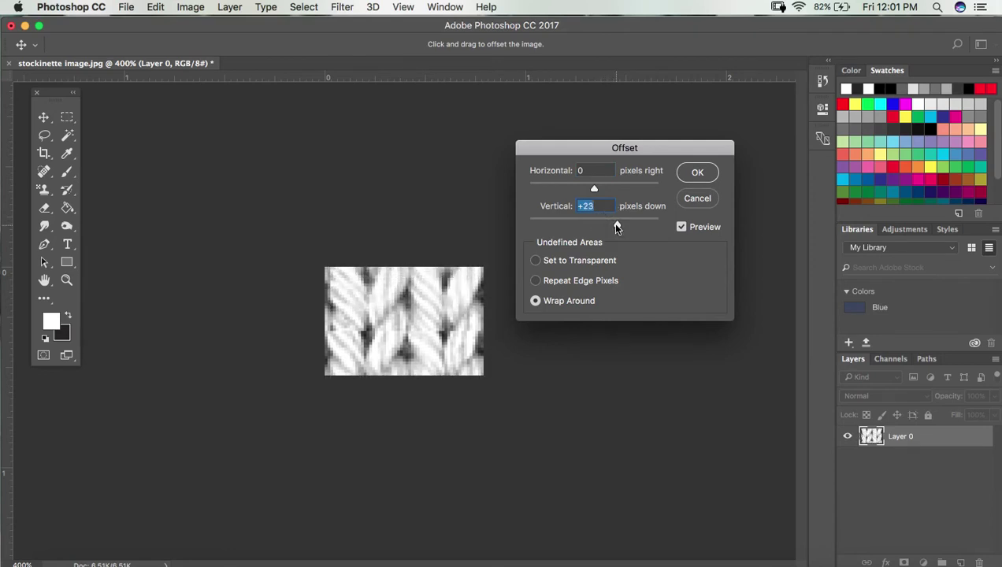
click(698, 173)
key(c)
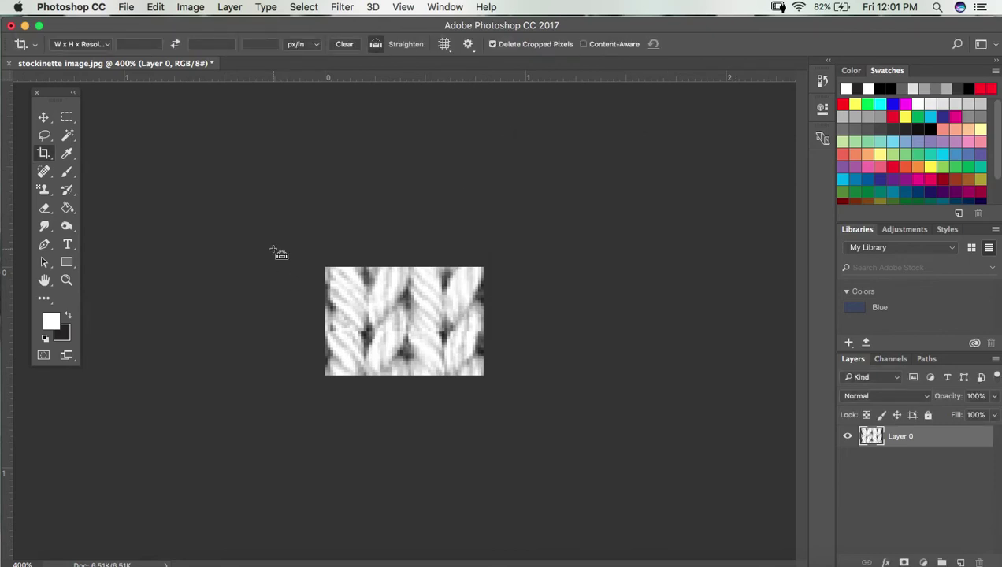
Retouch the horizontal seam across the stitches with the Clone Stamp tool, using a 1-pixel brush at 100% opacity
key(super+equal)
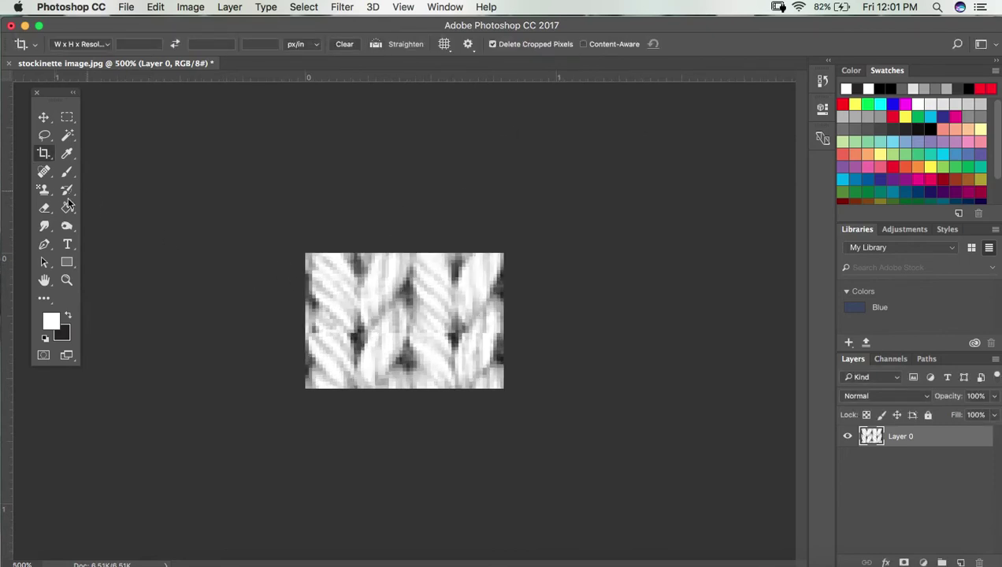
click(44, 189)
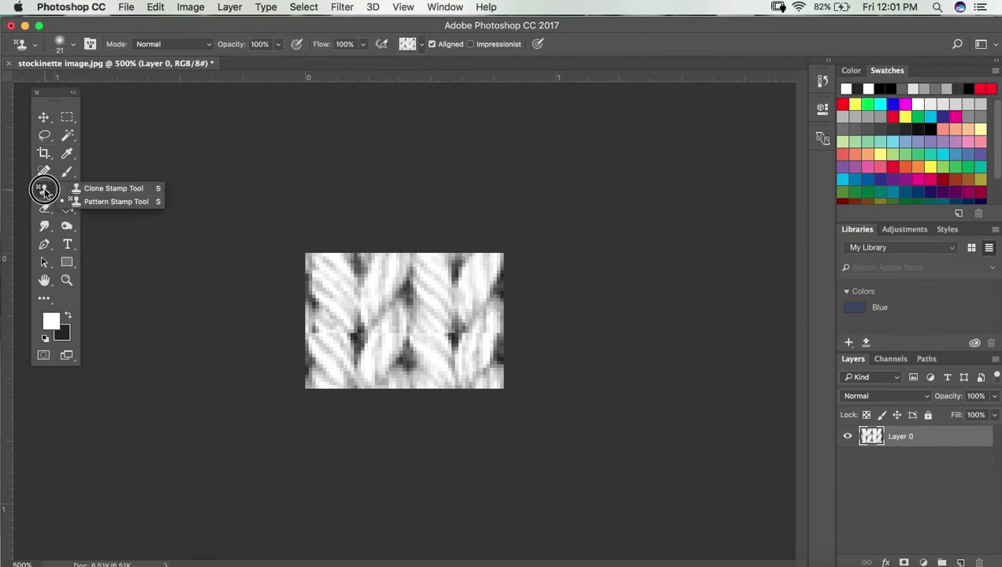
click(102, 189)
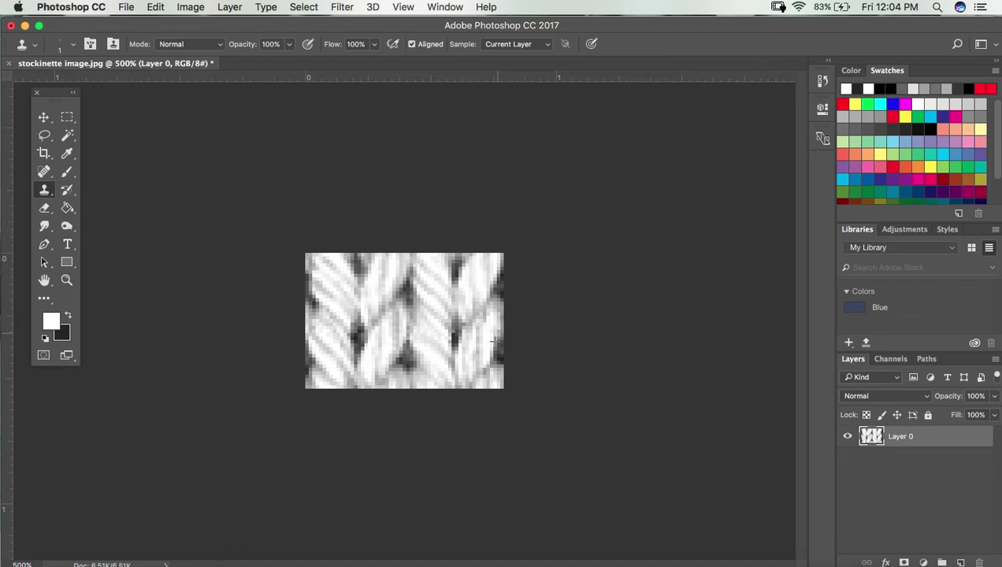
key(super+minus)
key(super+minus)
key(super+minus)
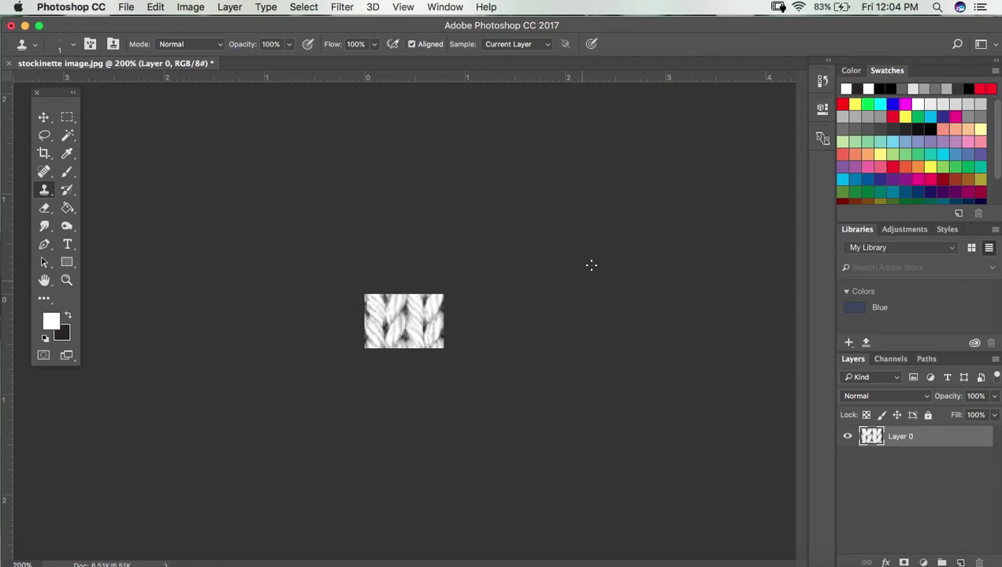
Clone clean yarn texture over the leftover seam marks in the leftmost stitch column
key(super+plus)
key(super+plus)
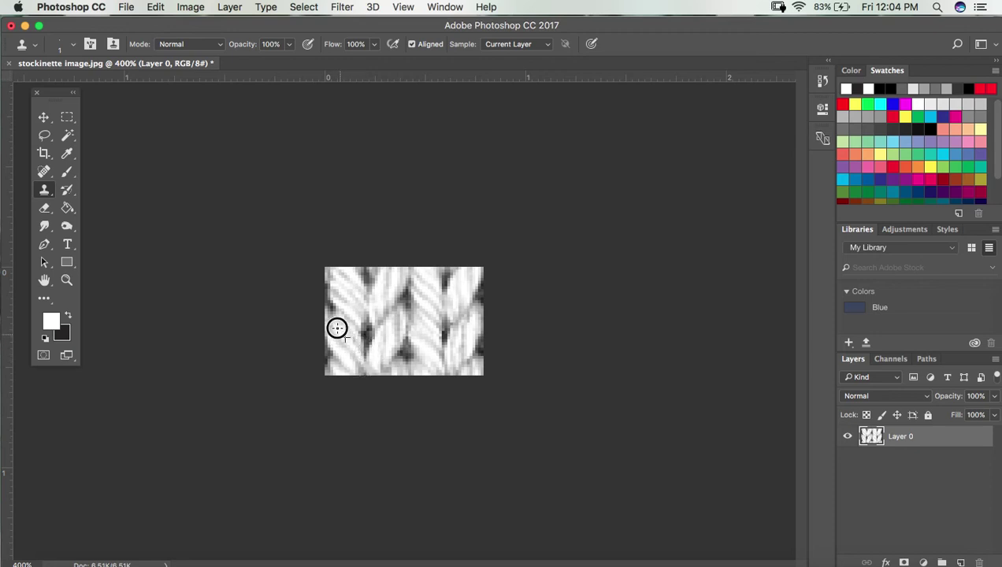
alt+click(353, 348)
drag(334, 325, 345, 349)
alt+click(329, 321)
key(super+minus)
key(super+minus)
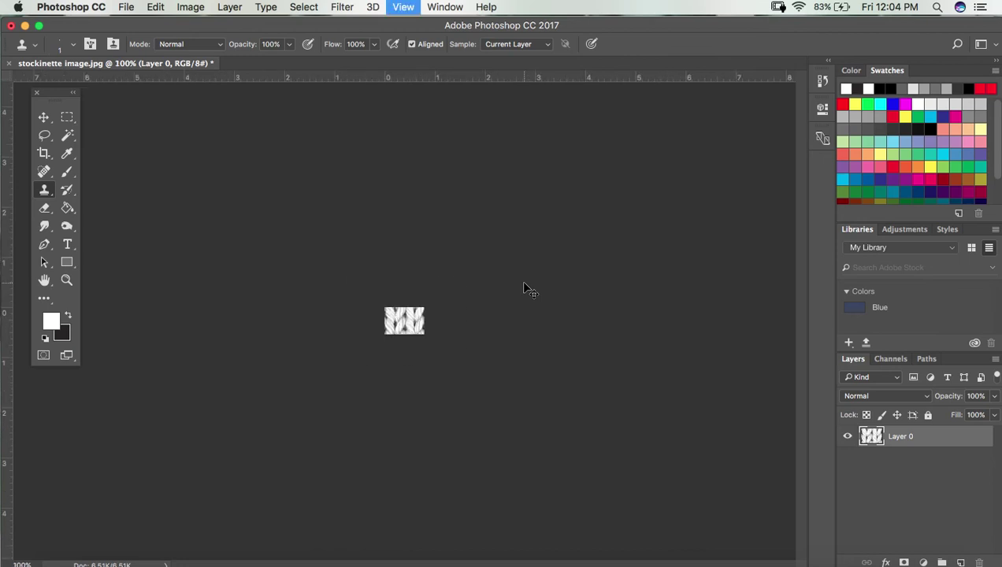
key(super+plus)
key(super+plus)
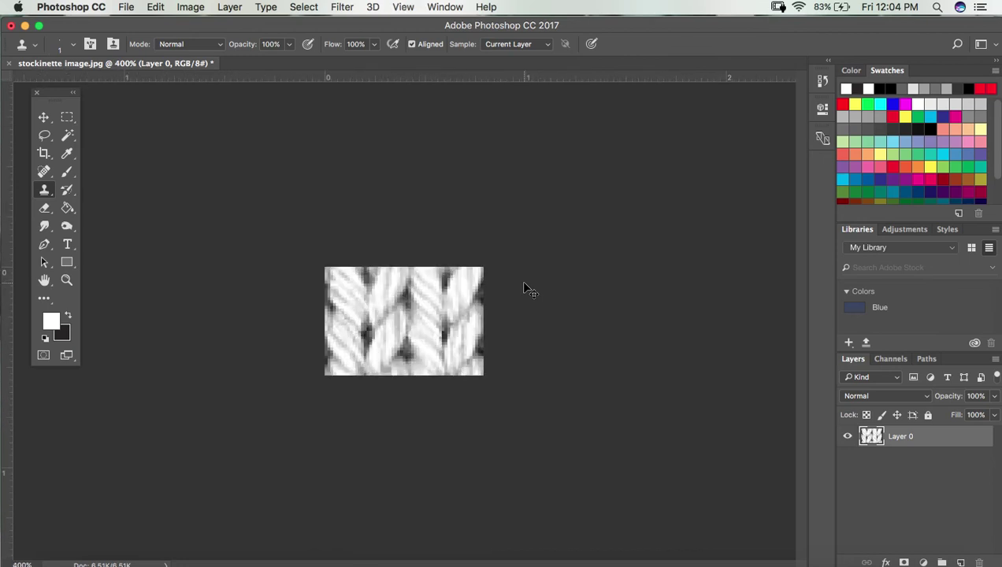
Clone-stamp around the dark gap between the two rightmost stitch legs, and check the tile at several magnifications
alt+click(445, 339)
key(super+plus)
key(super+plus)
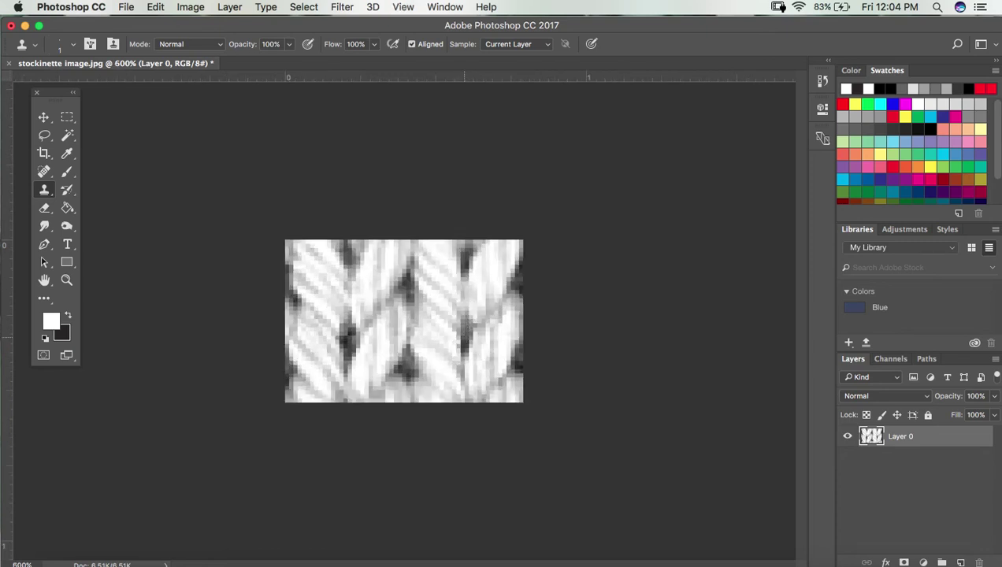
key(super+minus)
key(super+minus)
key(super+minus)
key(super+minus)
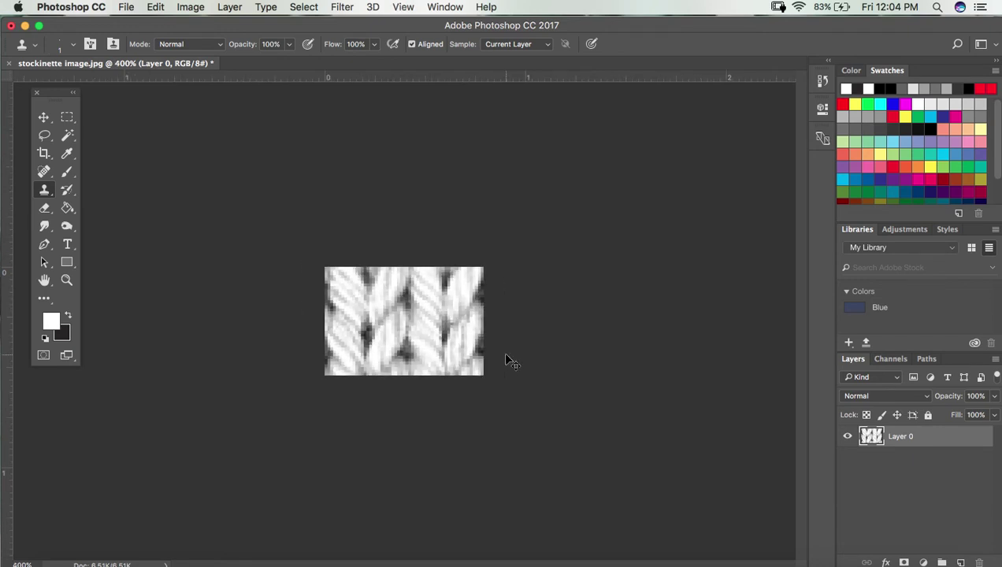
key(super+minus)
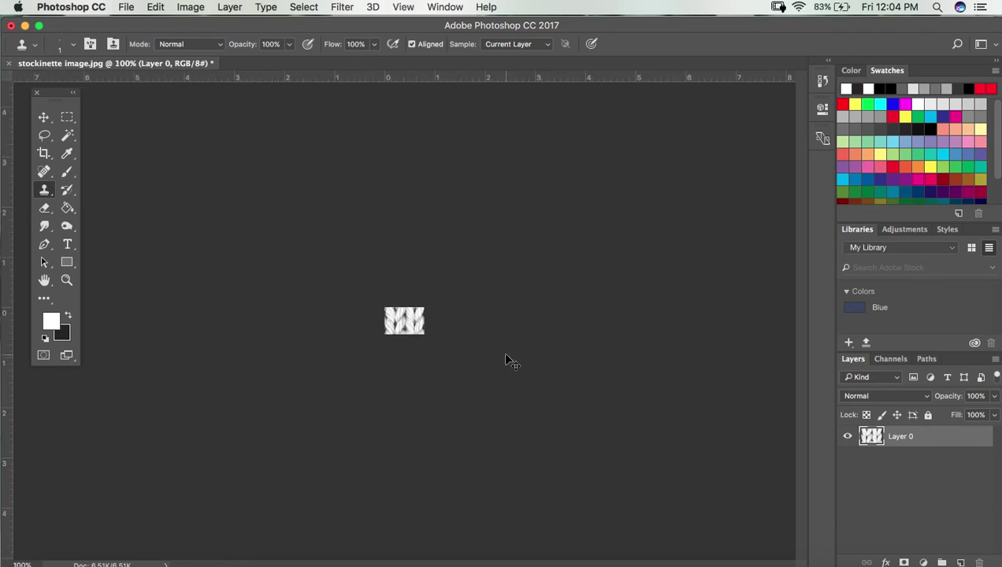
key(super+plus)
key(super+plus)
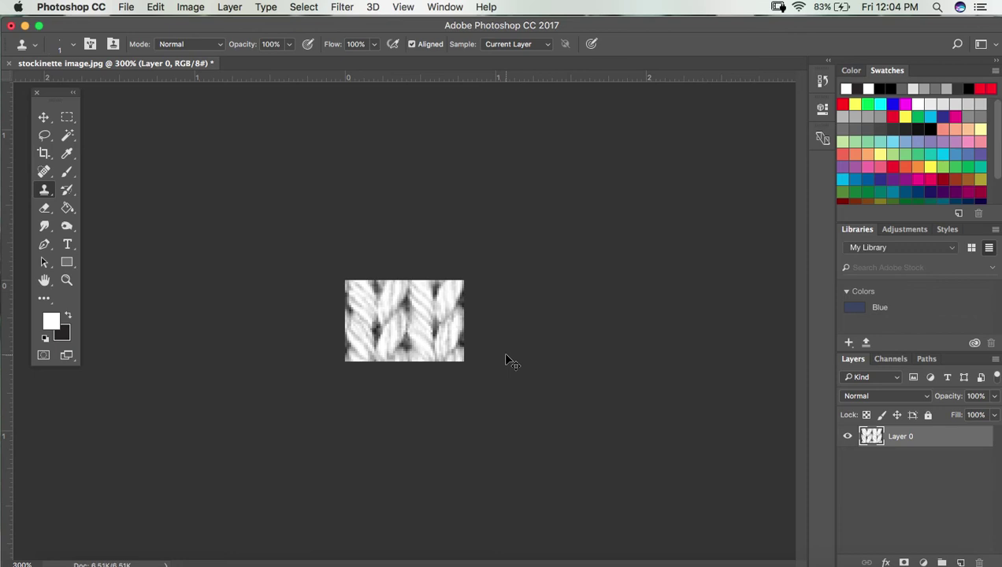
key(super+plus)
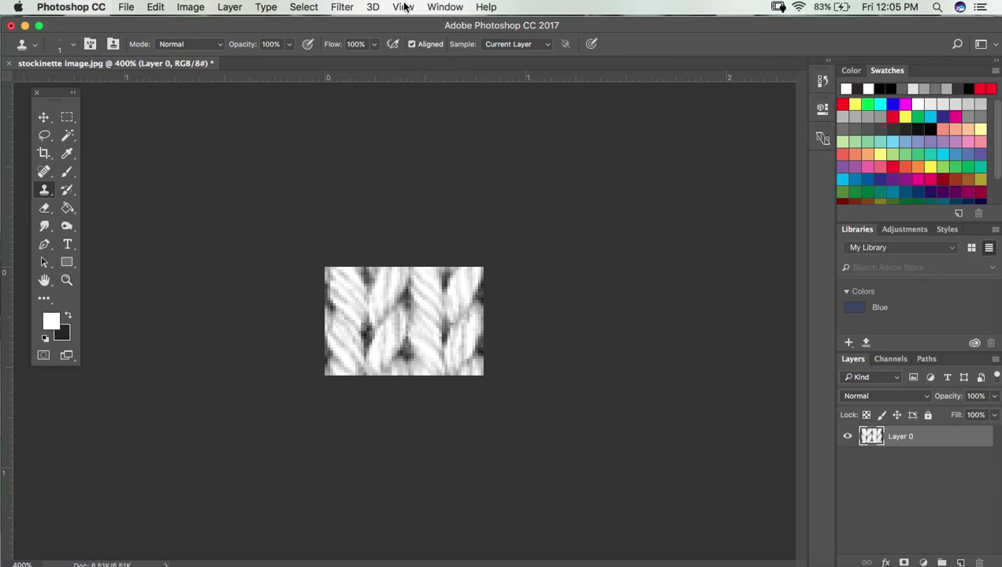
Apply the Offset filter with 0 pixels vertical and +26 pixels horizontal to bring the vertical seam into the tile
click(339, 8)
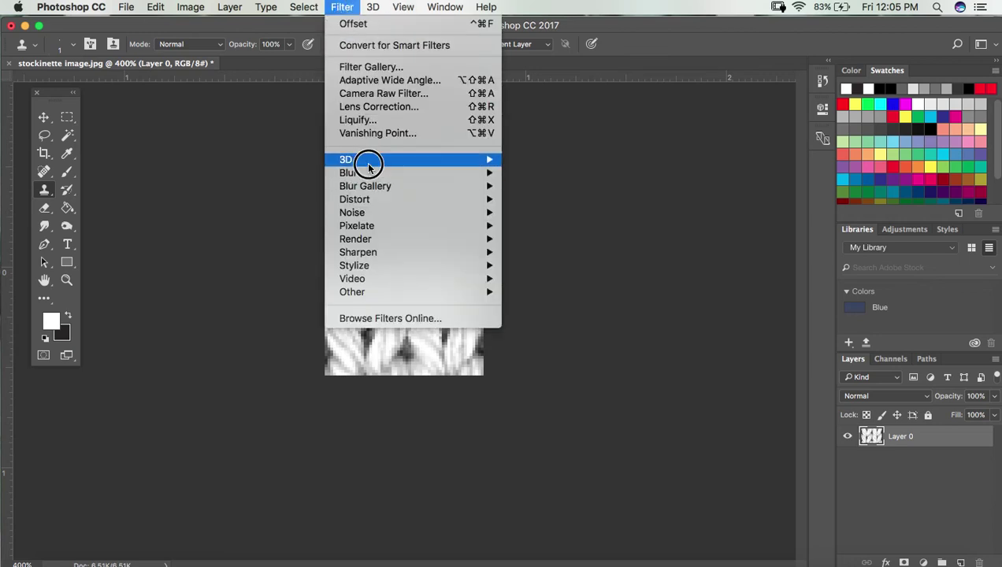
mouse_move(377, 291)
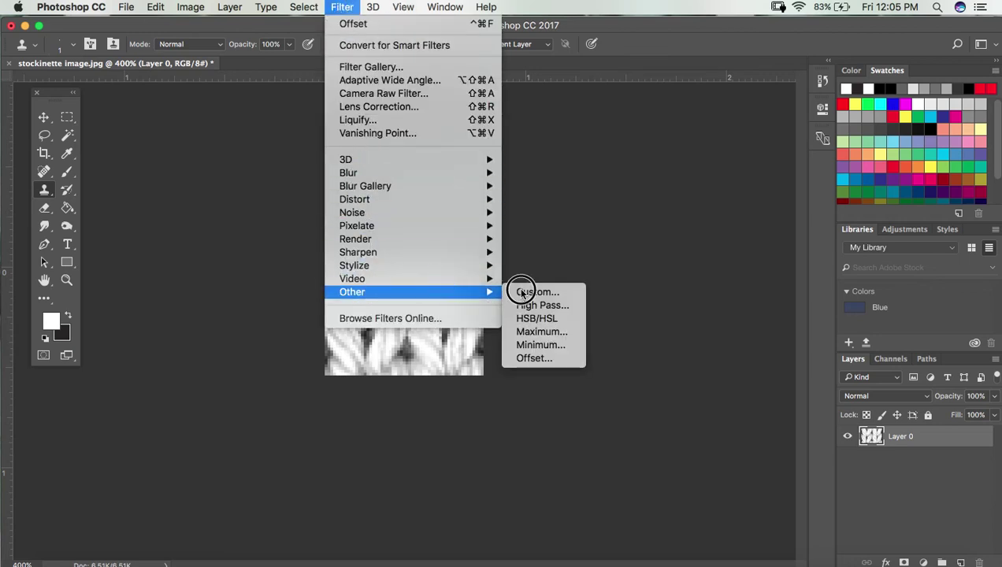
click(544, 357)
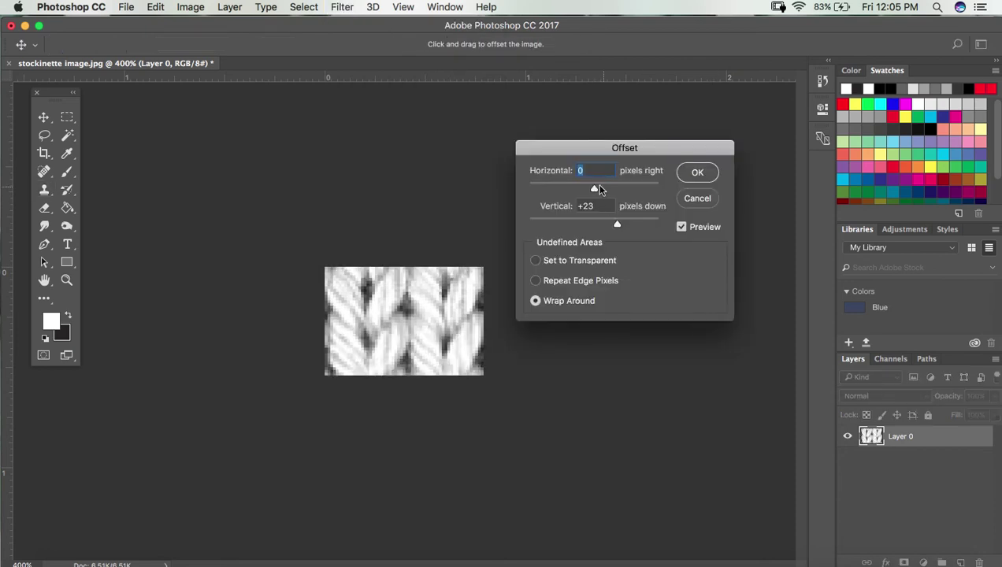
drag(617, 228, 543, 223)
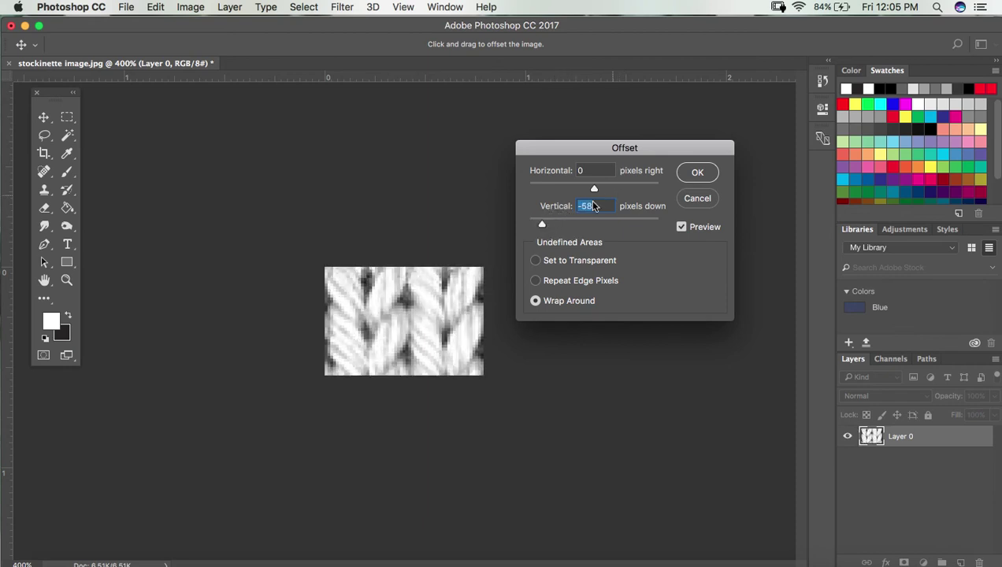
text(0)
drag(594, 189, 613, 192)
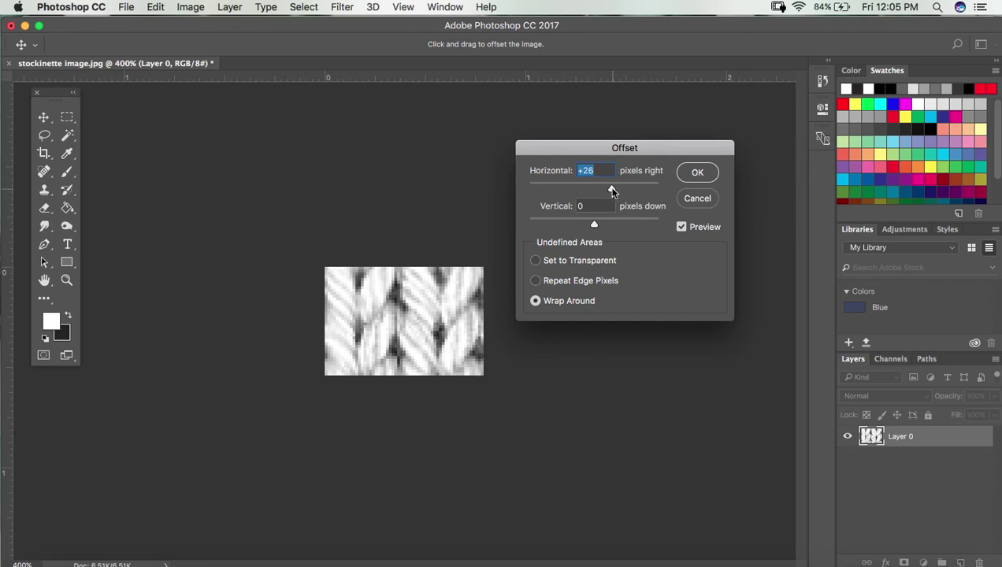
click(698, 175)
key(super+minus)
key(super+minus)
key(super+minus)
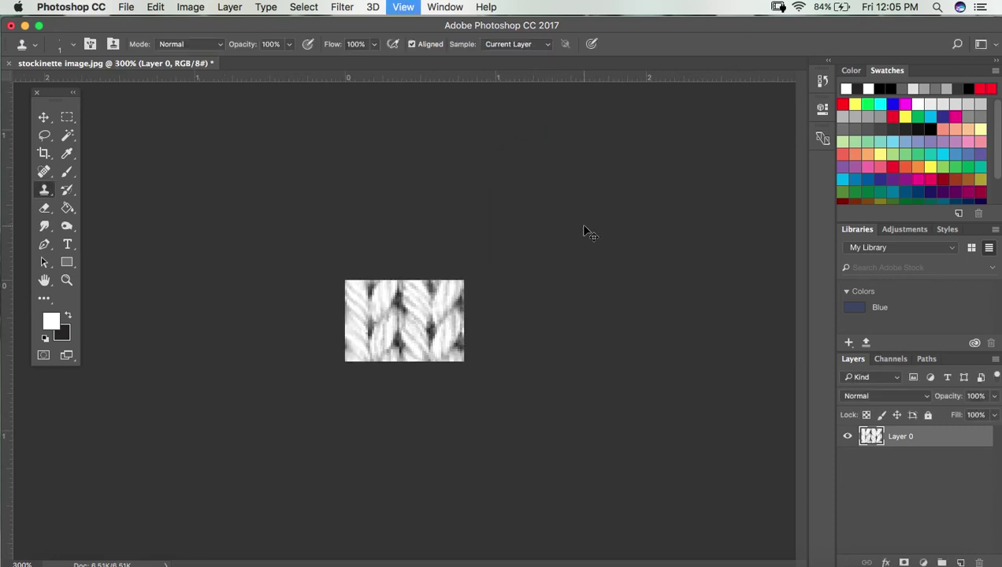
Clone-stamp the vertical seam near the tile's centre, undoing the first stroke and resampling from the neighbouring stitch
key(super+equal)
key(super+equal)
key(super+equal)
key(super+equal)
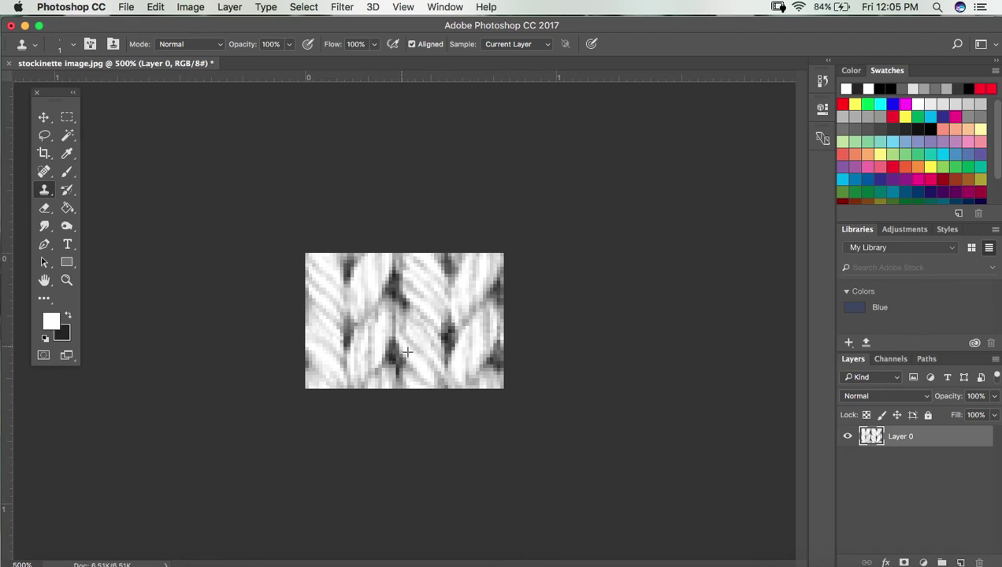
drag(402, 347, 397, 335)
key(super+z)
alt+click(415, 317)
drag(410, 311, 405, 306)
key(super+minus)
key(super+minus)
key(super+minus)
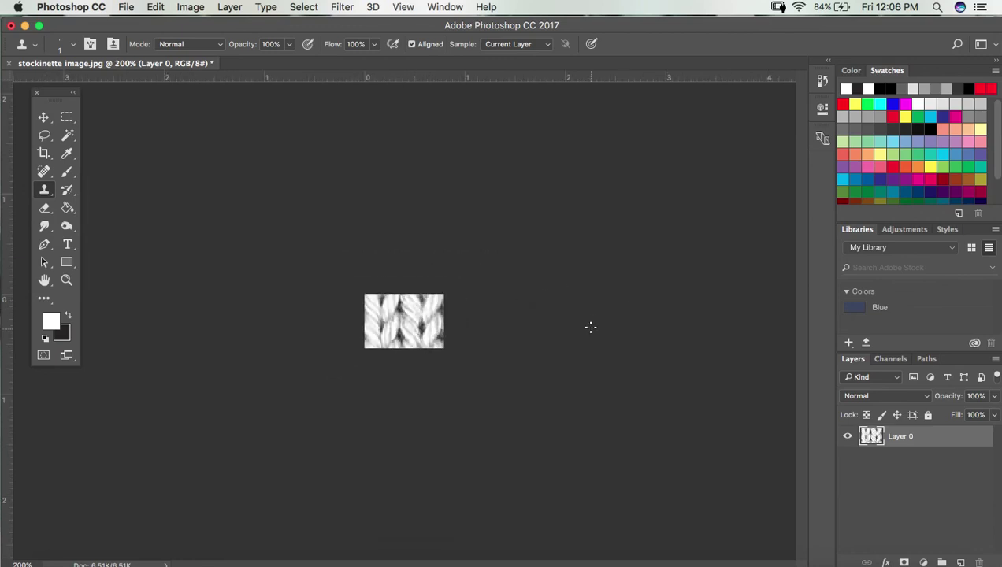
Apply the Offset filter again with -12 pixels horizontal and 0 pixels vertical to shift the retouched stitches
click(403, 8)
click(342, 7)
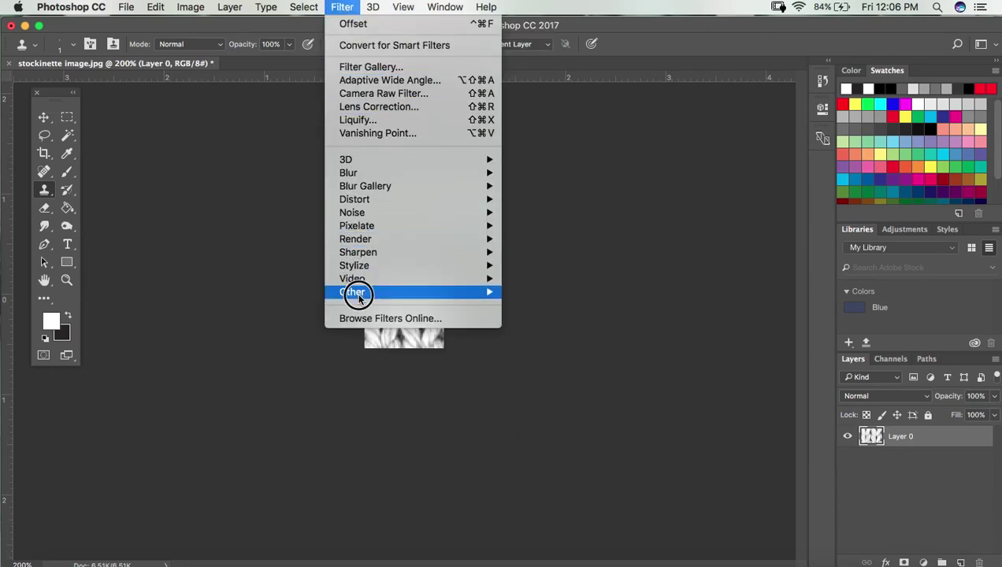
mouse_move(421, 292)
click(554, 359)
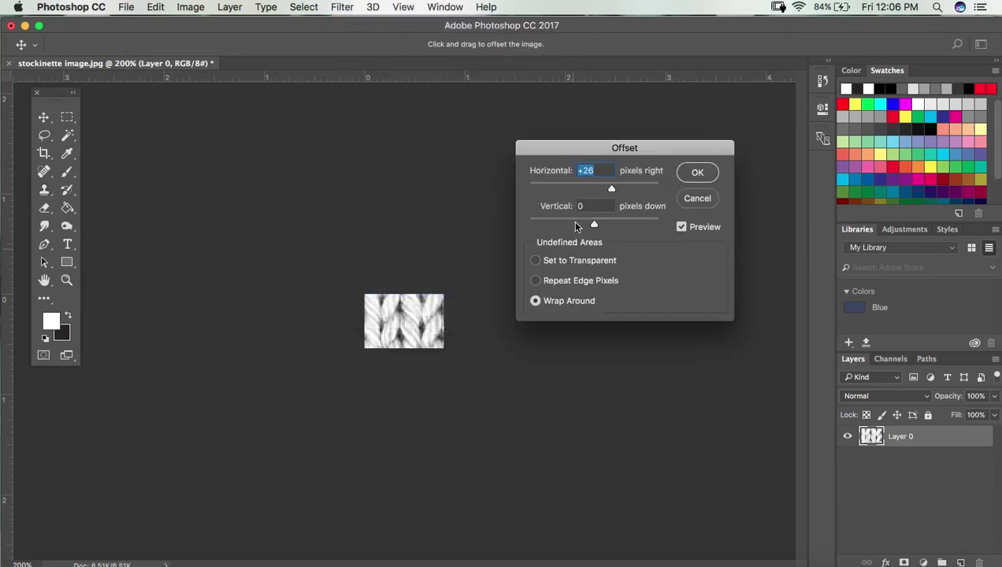
drag(612, 191, 586, 190)
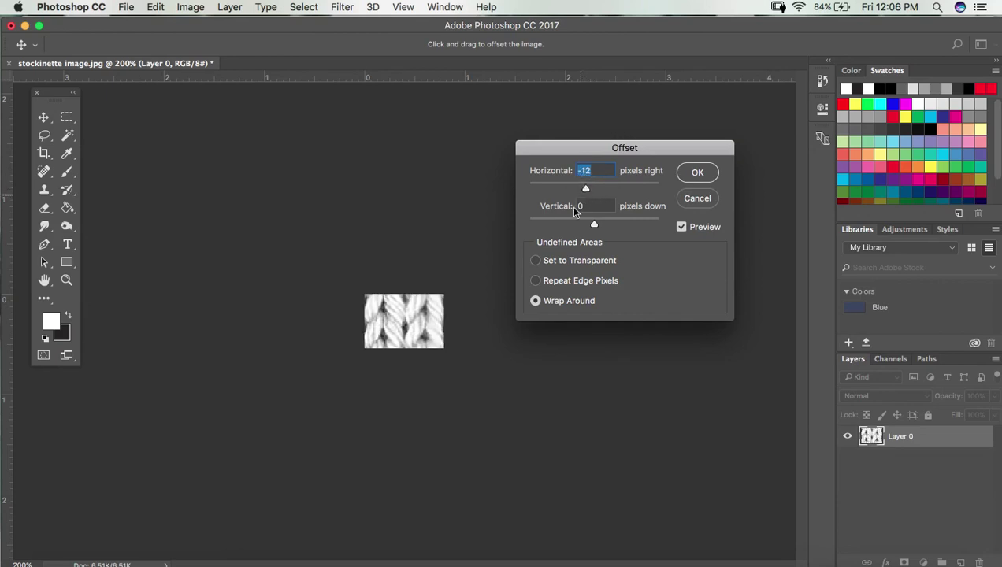
click(697, 173)
key(s)
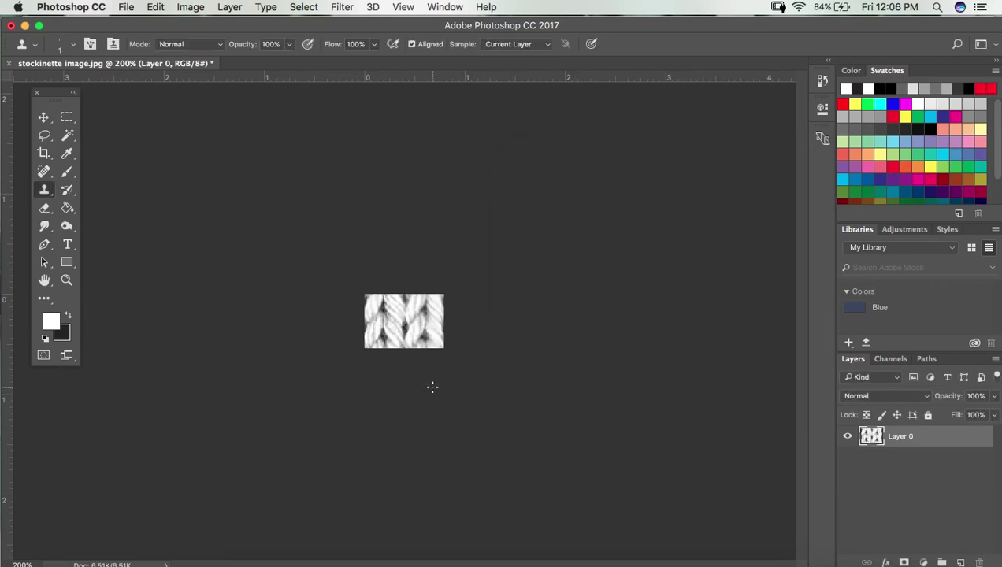
Inspect the retouched stitches at 500% magnification and again at 200%
key(super+equal)
key(super+equal)
key(super+equal)
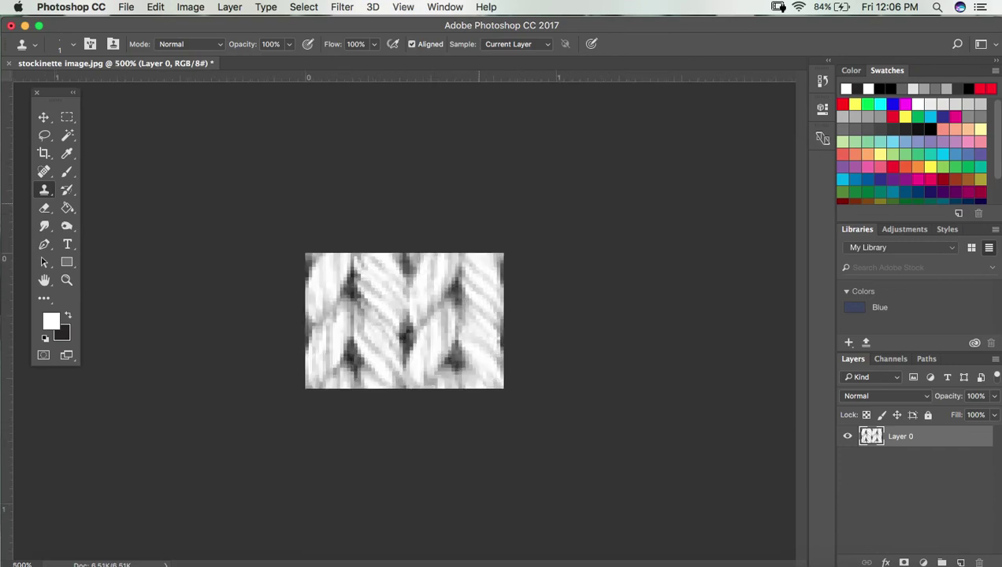
key(super+minus)
key(super+minus)
key(super+minus)
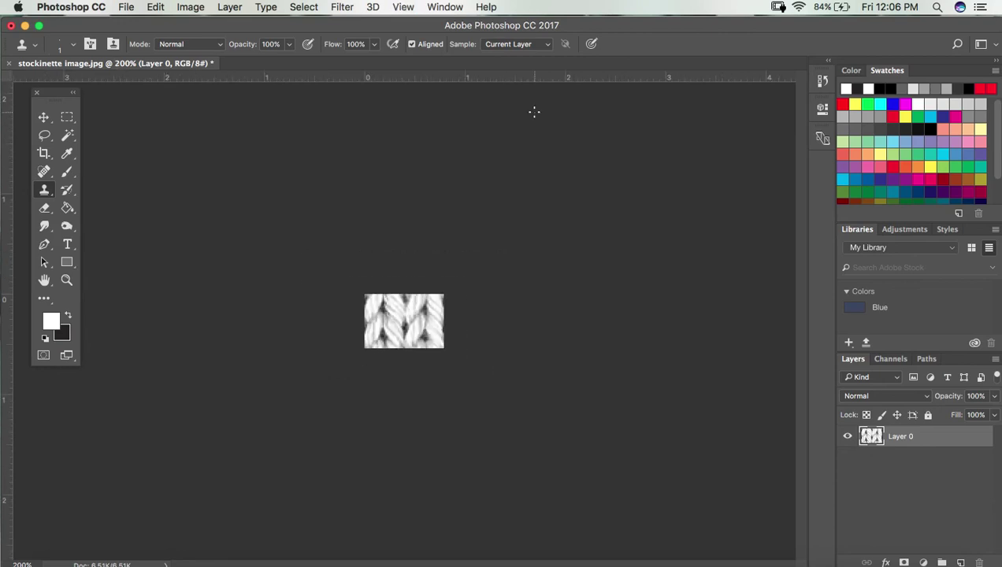
Begin saving a copy of the tile in the Week 5 folder, with JPEG as the format
click(127, 7)
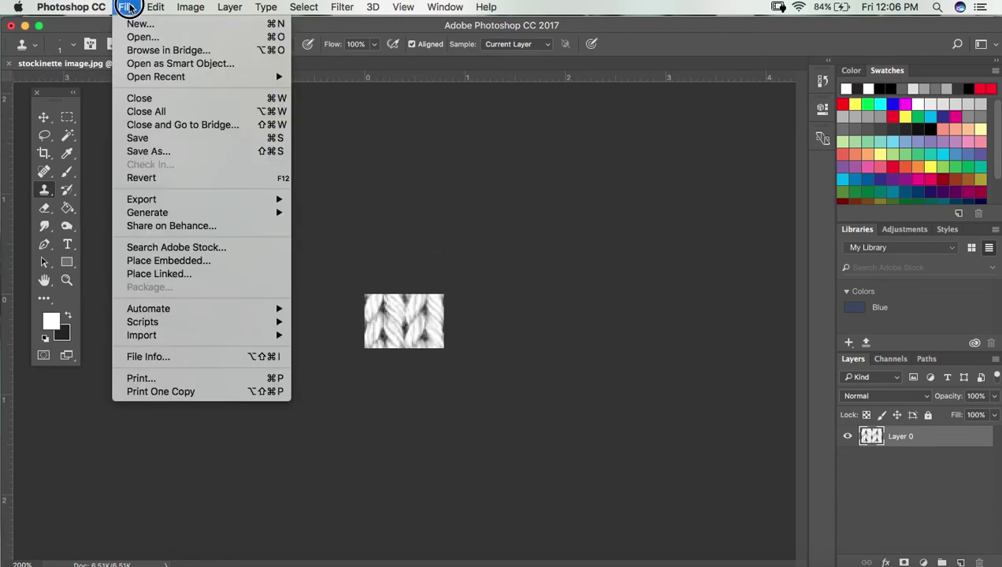
click(130, 150)
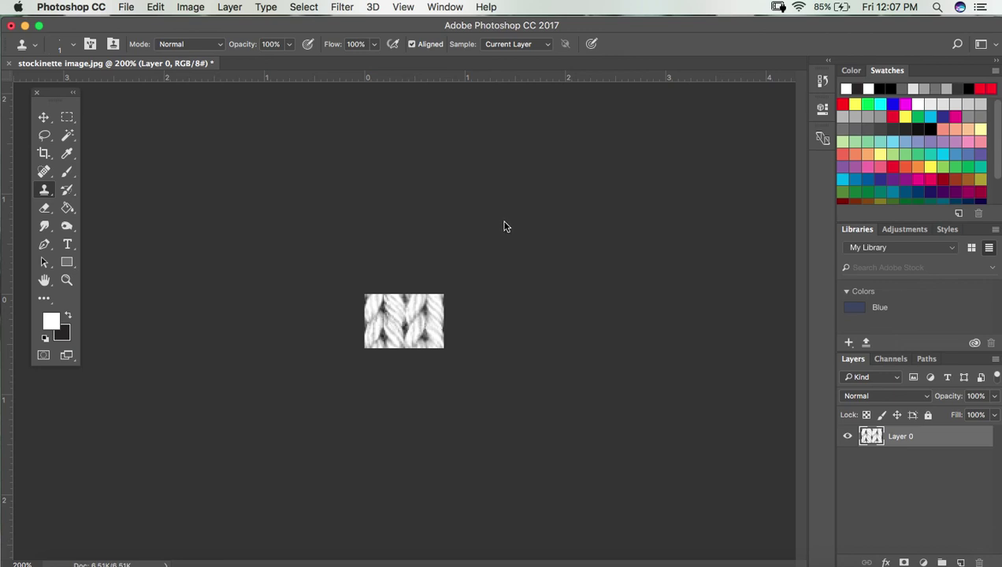
key(super+shift+s)
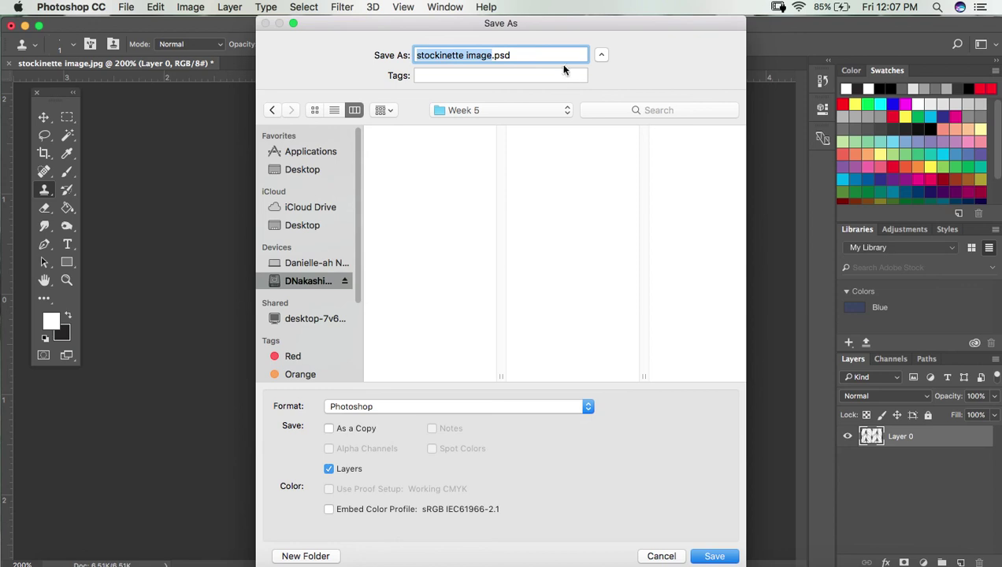
click(588, 407)
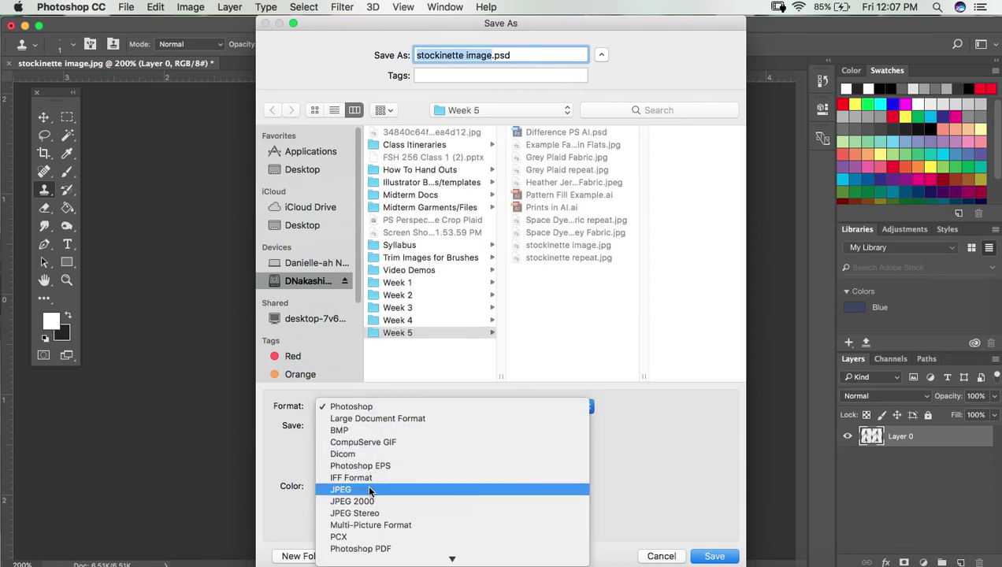
click(400, 451)
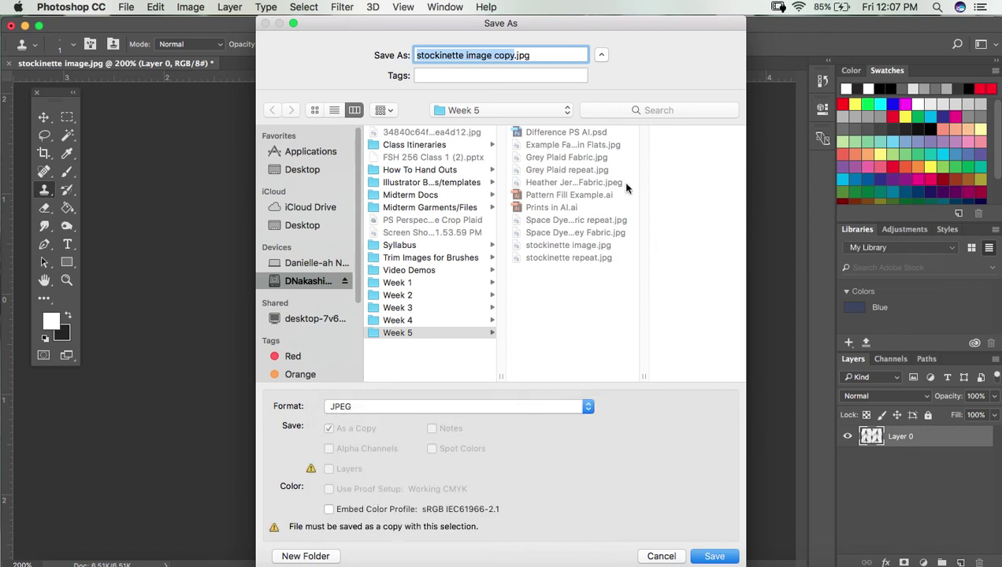
Name the JPEG copy "stockinette repeat.jpg"
click(513, 55)
key(BackSpace)
key(BackSpace)
key(BackSpace)
key(BackSpace)
key(BackSpace)
key(BackSpace)
key(BackSpace)
key(BackSpace)
key(BackSpace)
key(BackSpace)
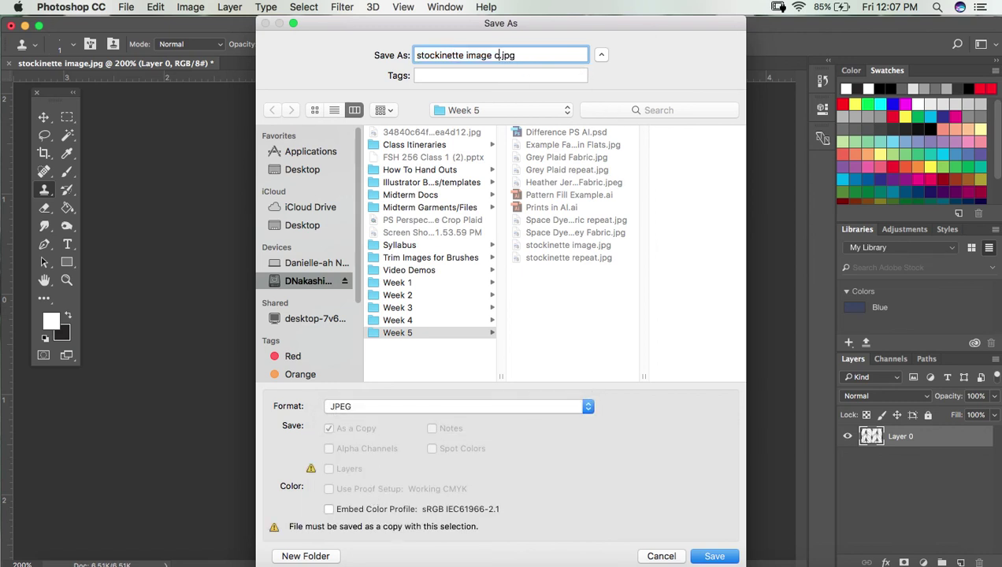
text(repeat)
key(BackSpace)
key(BackSpace)
key(BackSpace)
key(BackSpace)
text(peat)
Save the JPEG over the existing file of the same name, with quality 8 (High) and the Baseline ("Standard") format
click(713, 557)
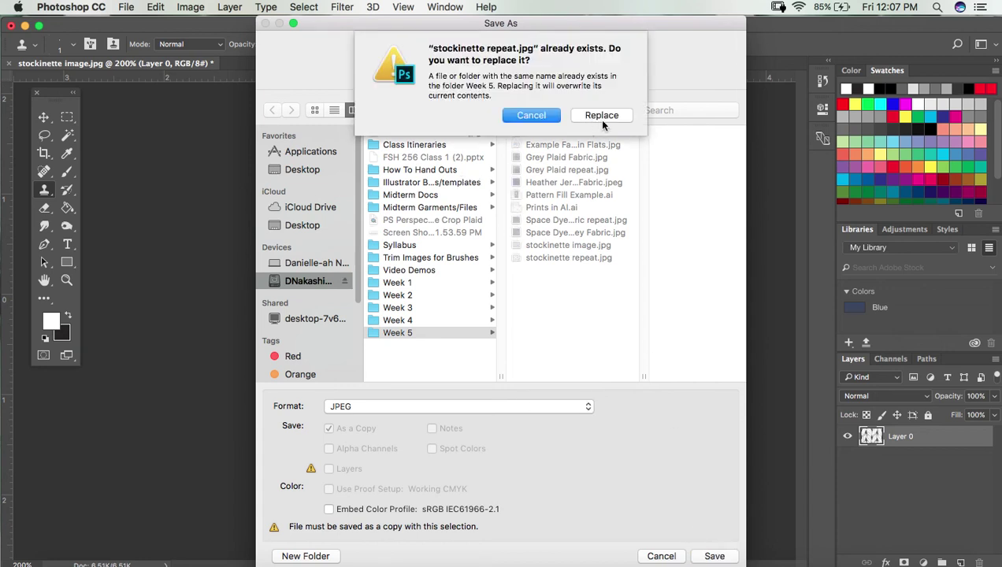
click(598, 117)
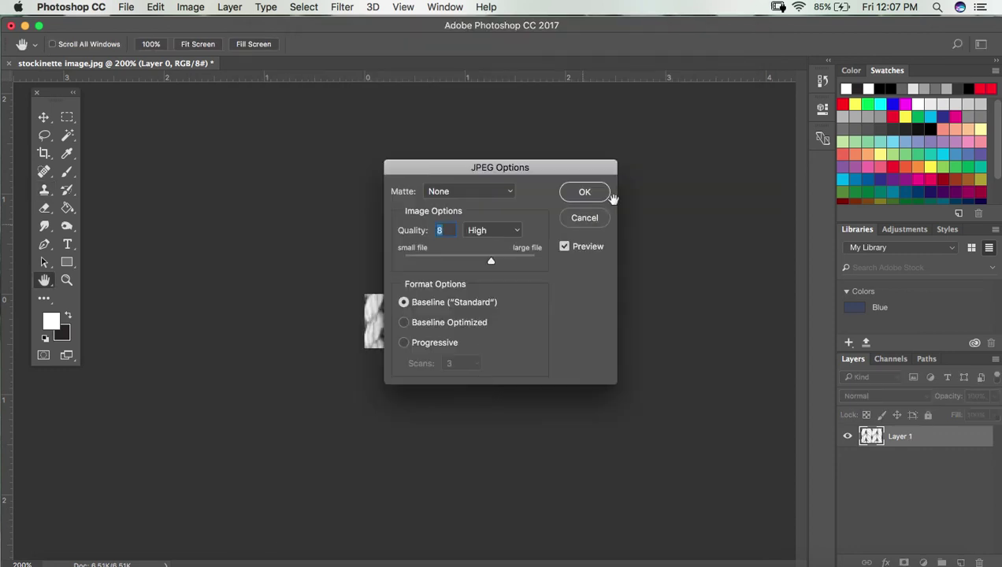
click(587, 193)
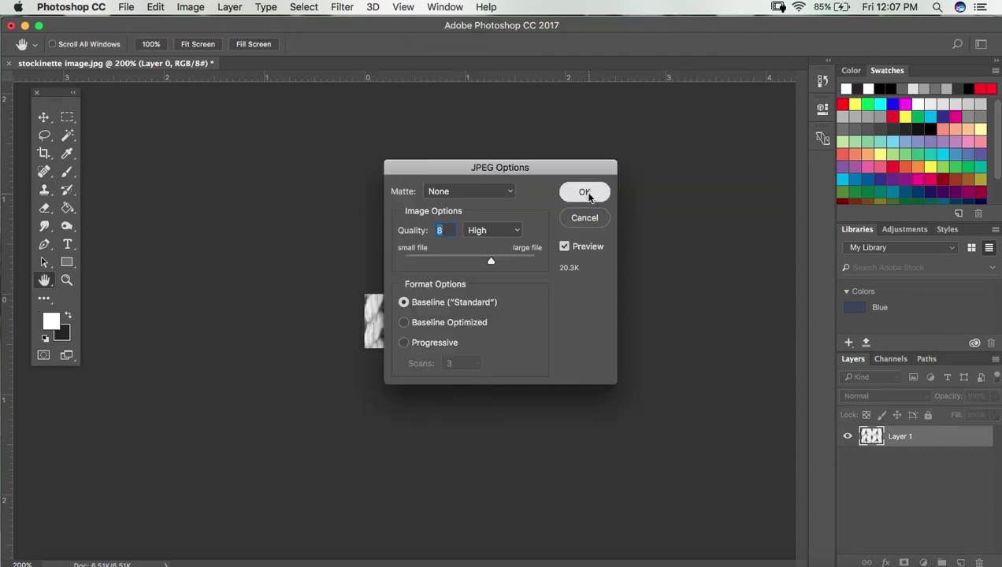
key(s)
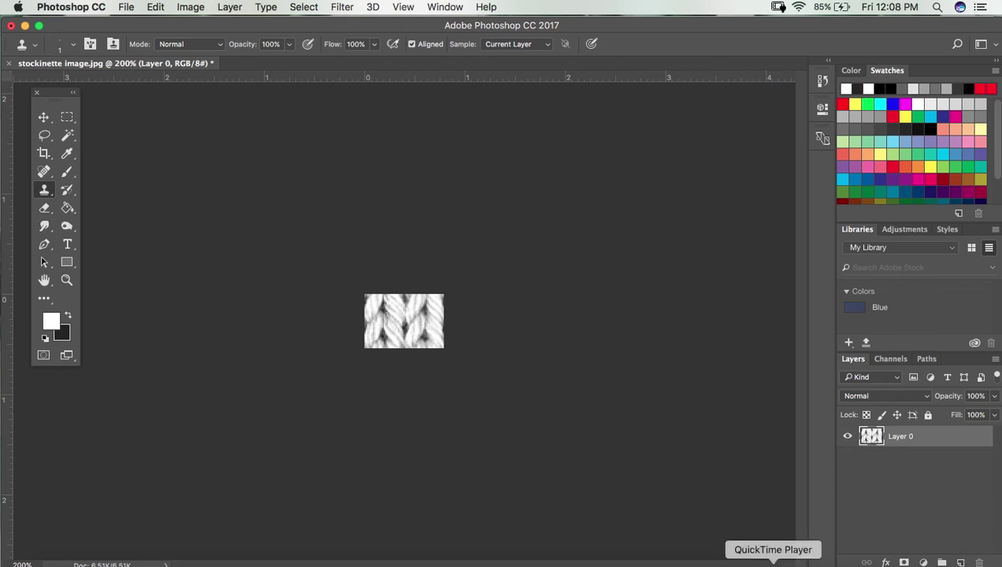
right_click(768, 560)
right_click(773, 561)
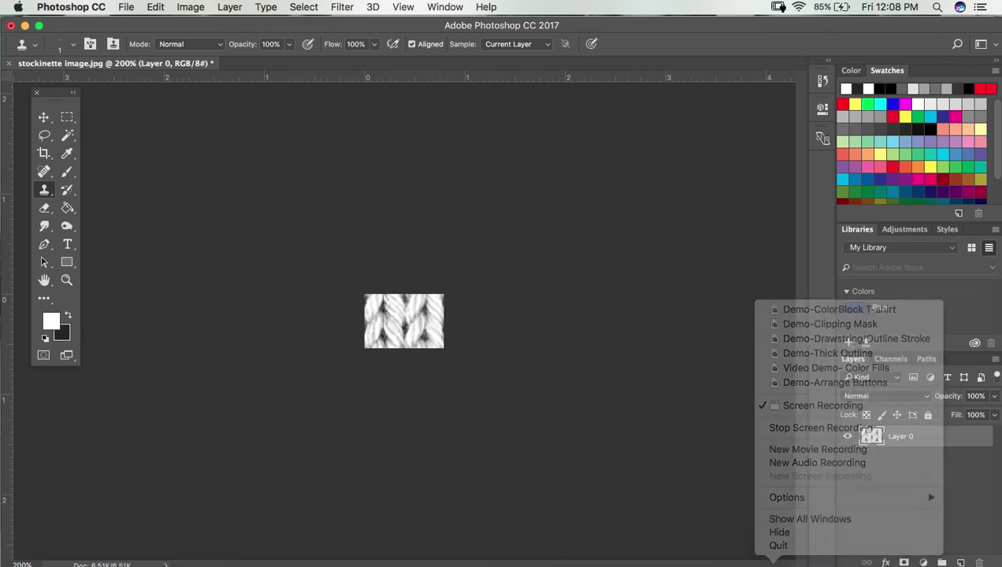
right_click(773, 561)
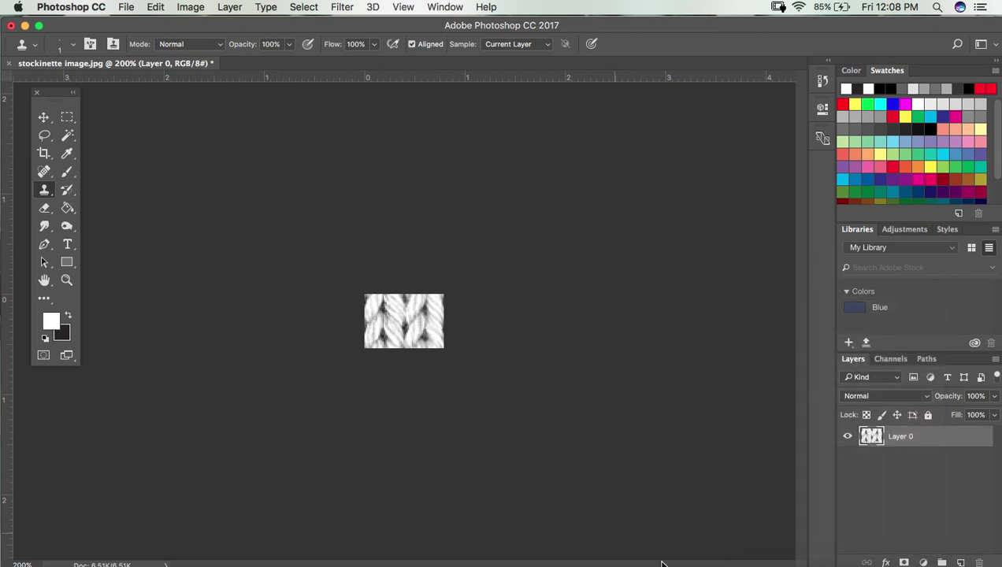
right_click(773, 561)
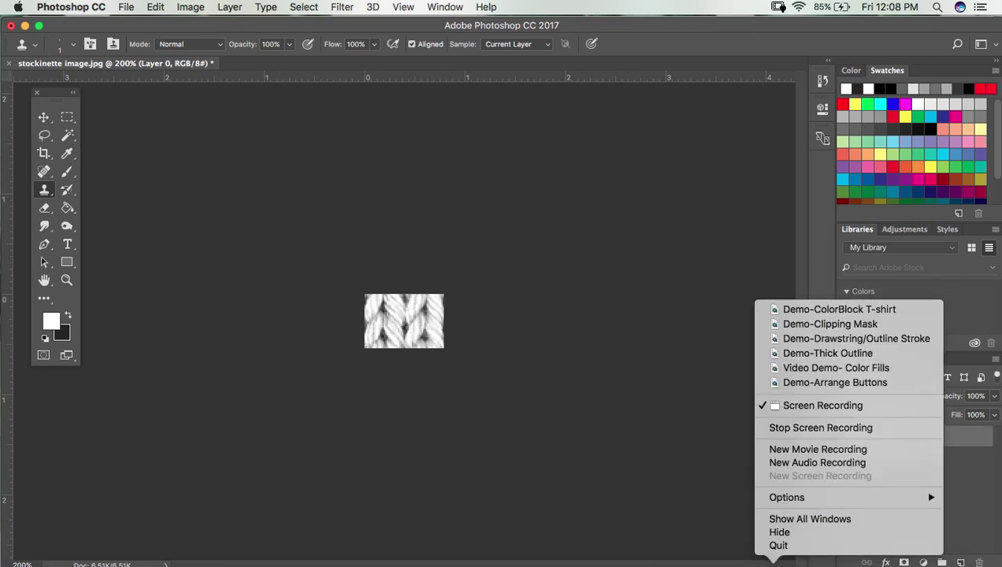